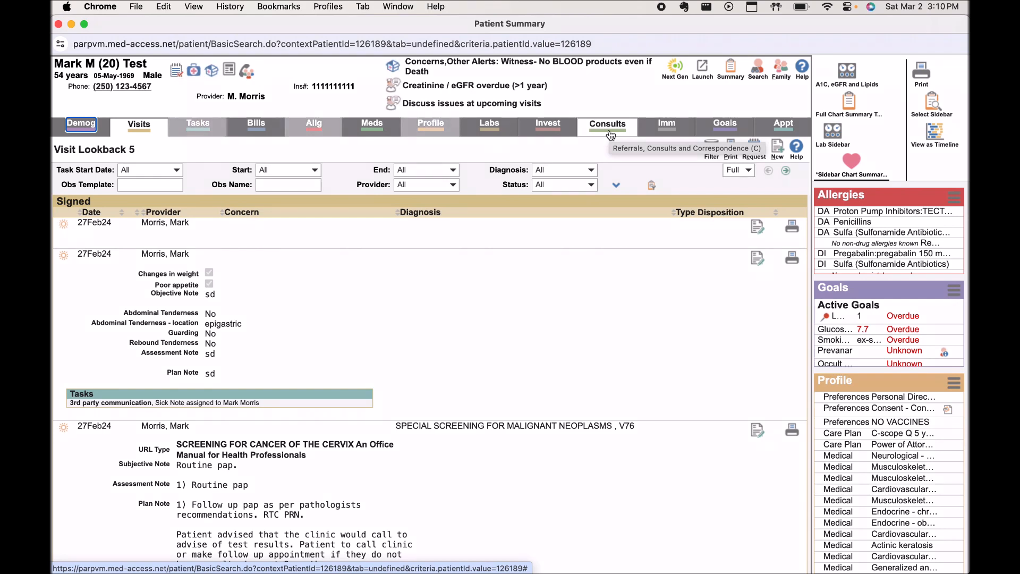
Start a new visit for the patient and enter "Patient into review cough" as the subjective note
{"action": "left_click", "coordinate": [777, 157]}
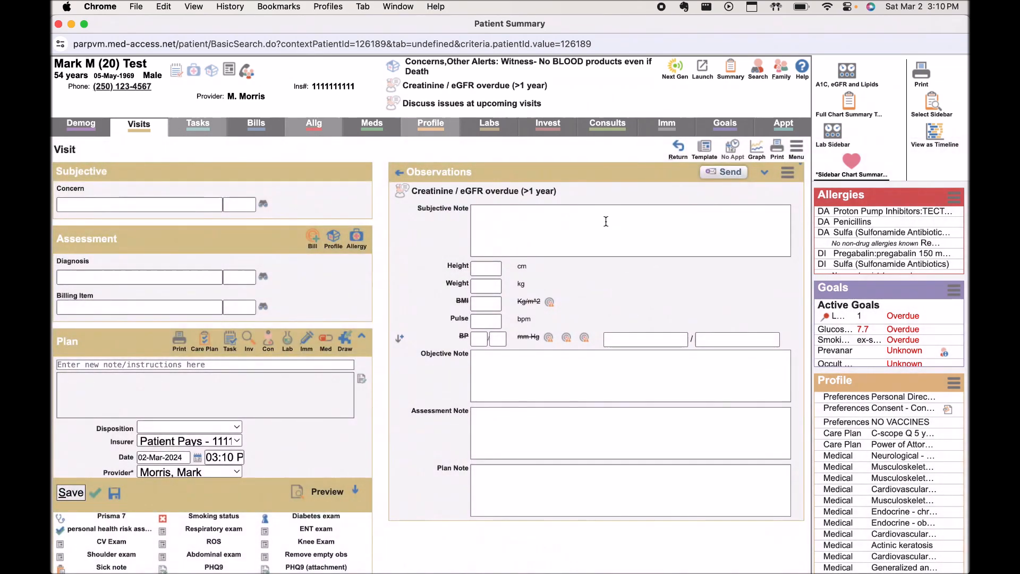
{"action": "left_click", "coordinate": [606, 221]}
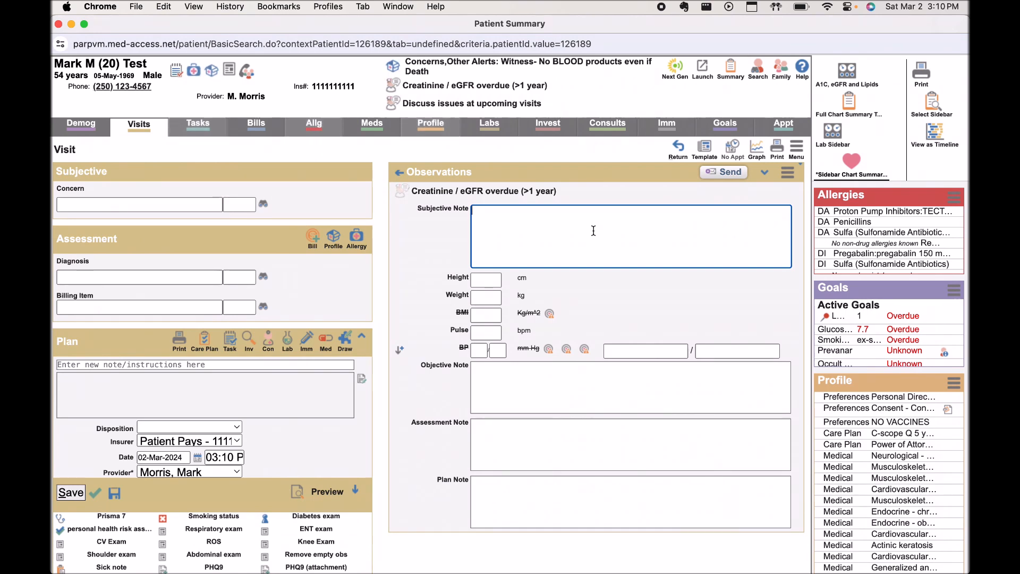
{"action": "type", "text": "Patient in"}
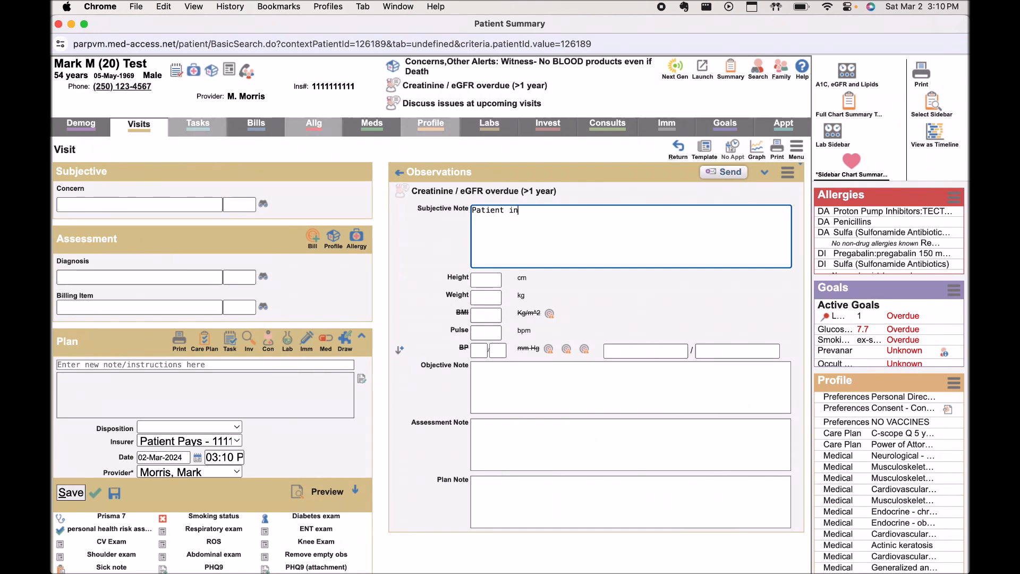
{"action": "type", "text": "to review cough"}
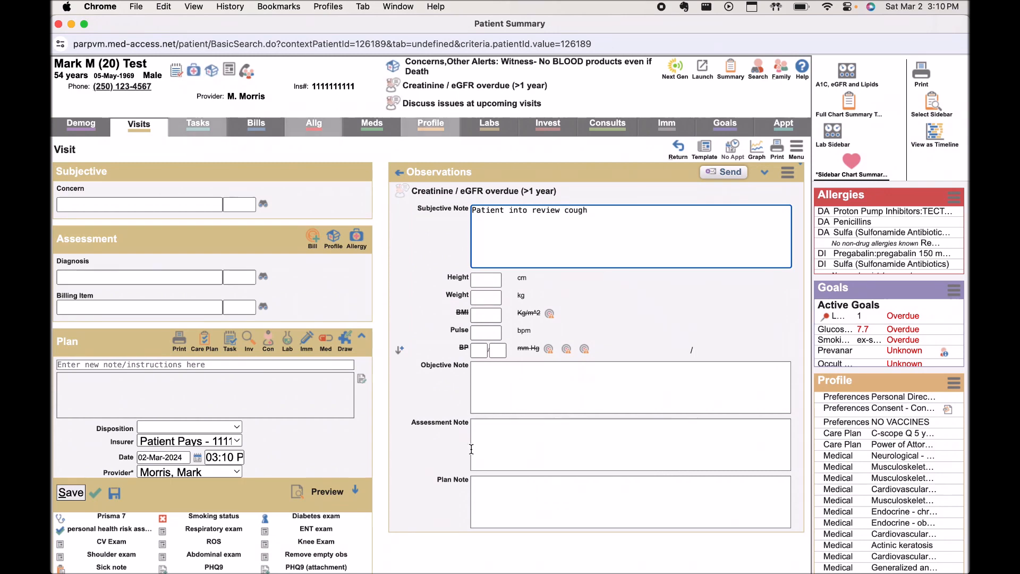
Add the respiratory exam to the visit's observations and mark the lungs as both with good air entry
{"action": "left_click", "coordinate": [225, 528]}
{"action": "left_click", "coordinate": [474, 421]}
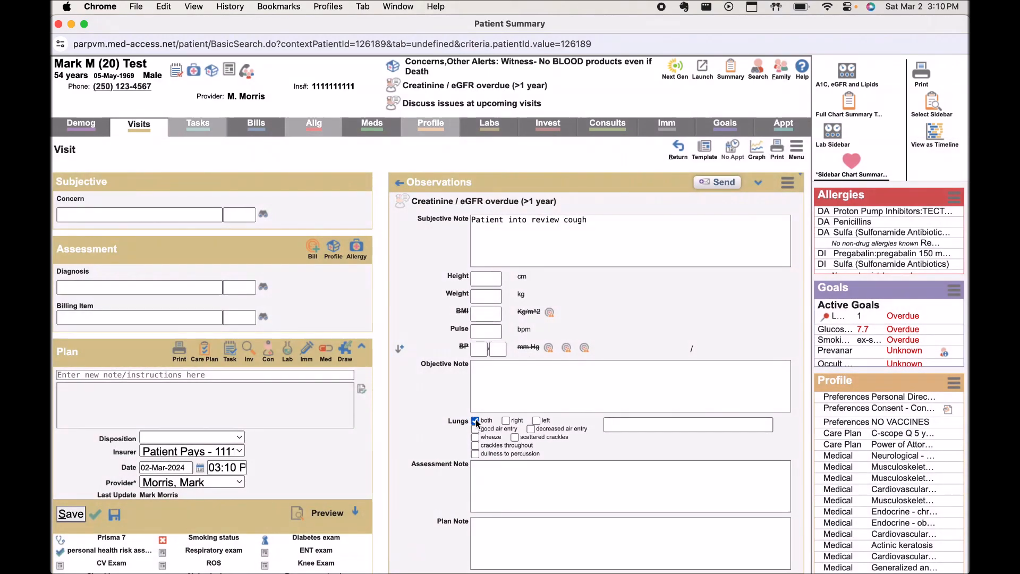
{"action": "left_click", "coordinate": [474, 429]}
Enter "No respiratory distress" as the visit's objective note
{"action": "left_click", "coordinate": [524, 370]}
{"action": "type", "text": "No resp"}
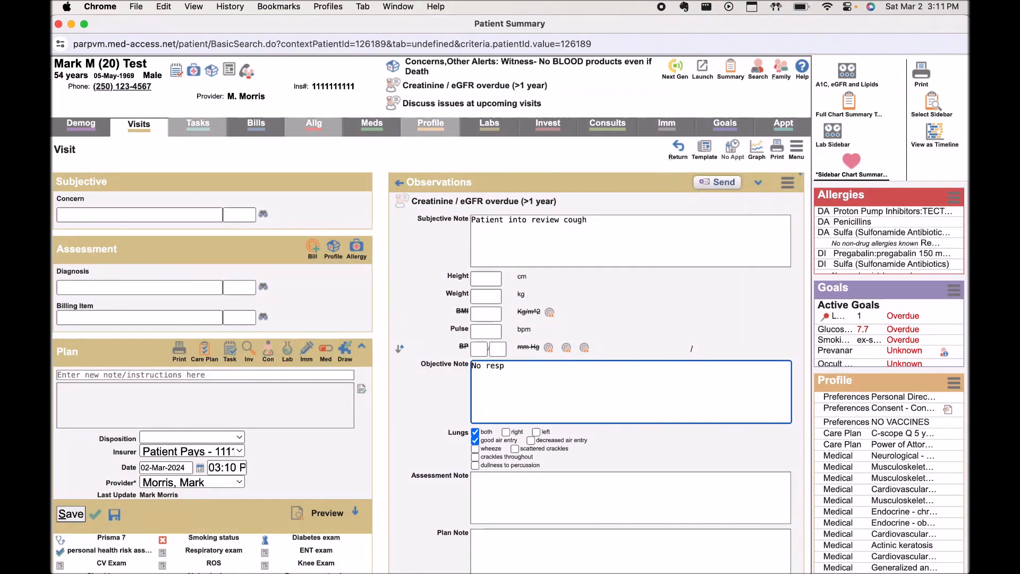
{"action": "type", "text": "iratory distress"}
Enter "URTI" as the assessment note and "Reassurance" as the plan note
{"action": "scroll", "coordinate": [496, 483], "scroll_direction": "down", "scroll_amount": 1}
{"action": "left_click", "coordinate": [499, 483]}
{"action": "type", "text": "URTI"}
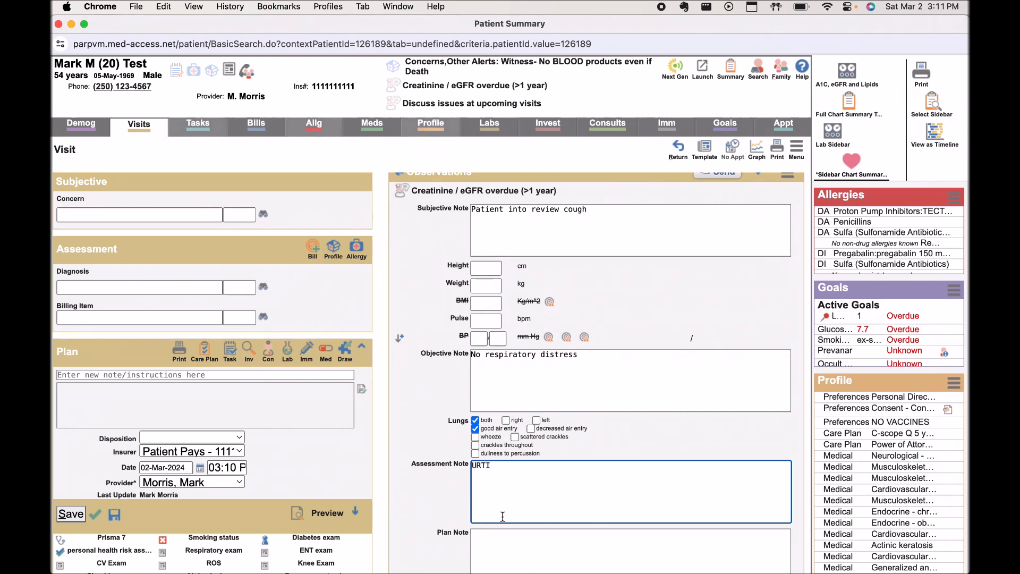
{"action": "left_click", "coordinate": [505, 548]}
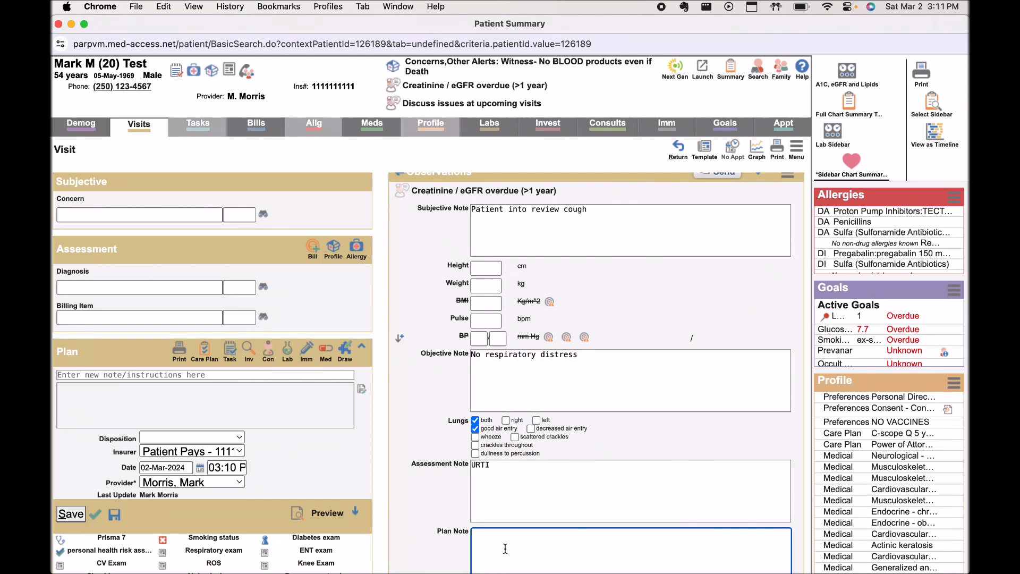
{"action": "type", "text": "Reassurance"}
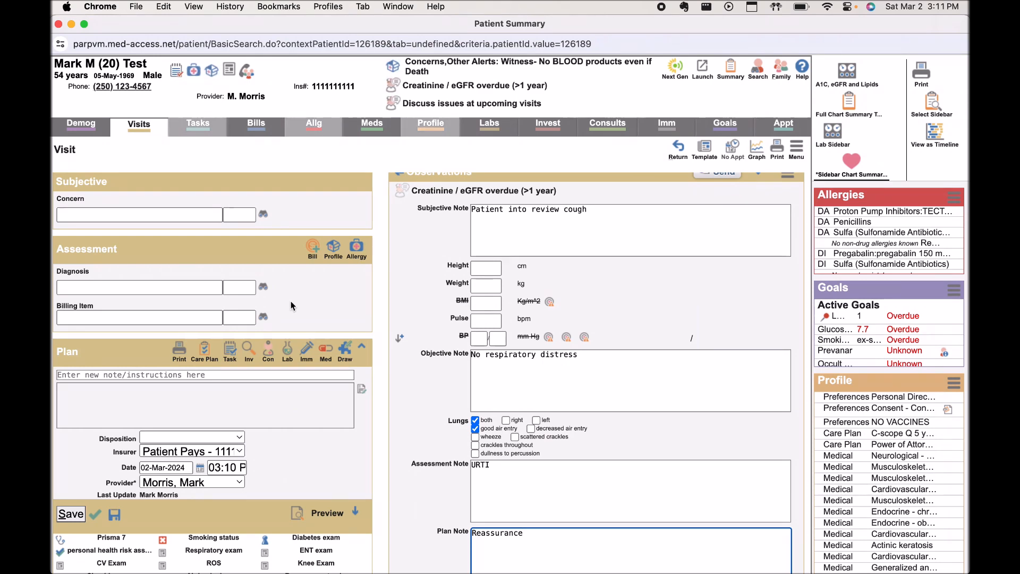
Set the billing item to code 15300 and the diagnosis to the favourite RESPIRATORY (UPPER), code 465
{"action": "left_click", "coordinate": [237, 318]}
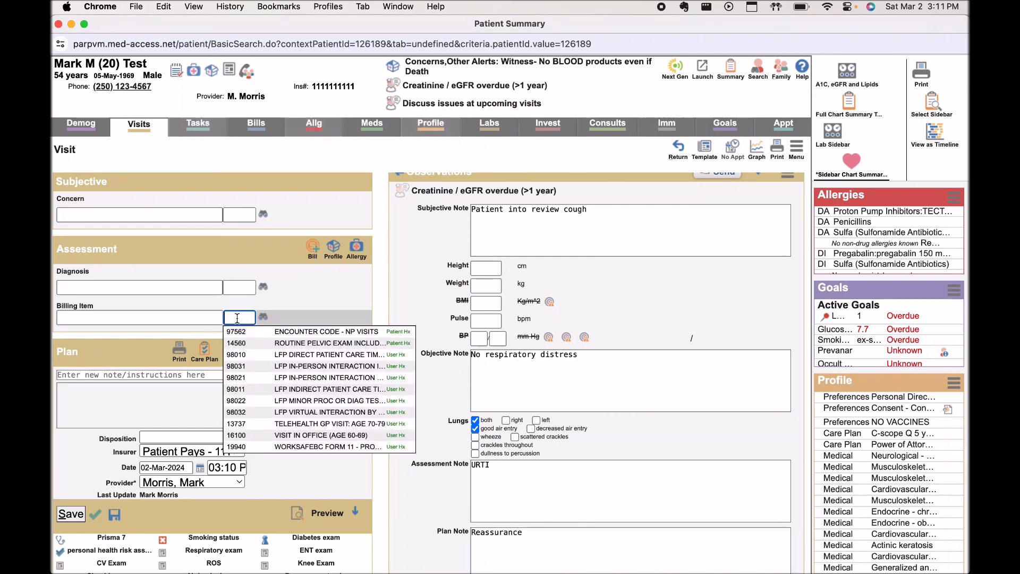
{"action": "type", "text": "15300"}
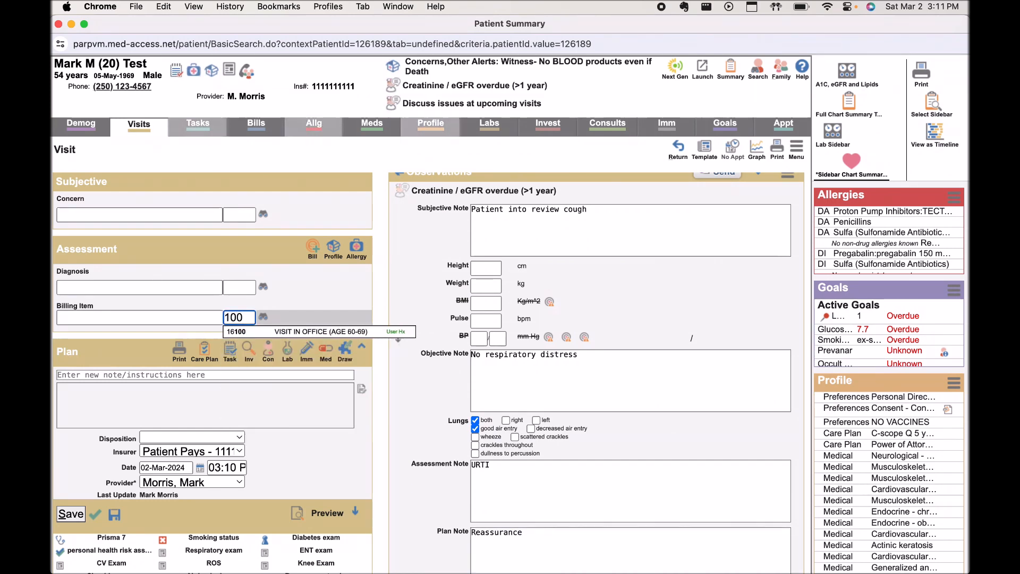
{"action": "left_click", "coordinate": [202, 289]}
{"action": "type", "text": "urt"}
{"action": "key", "text": "BackSpace"}
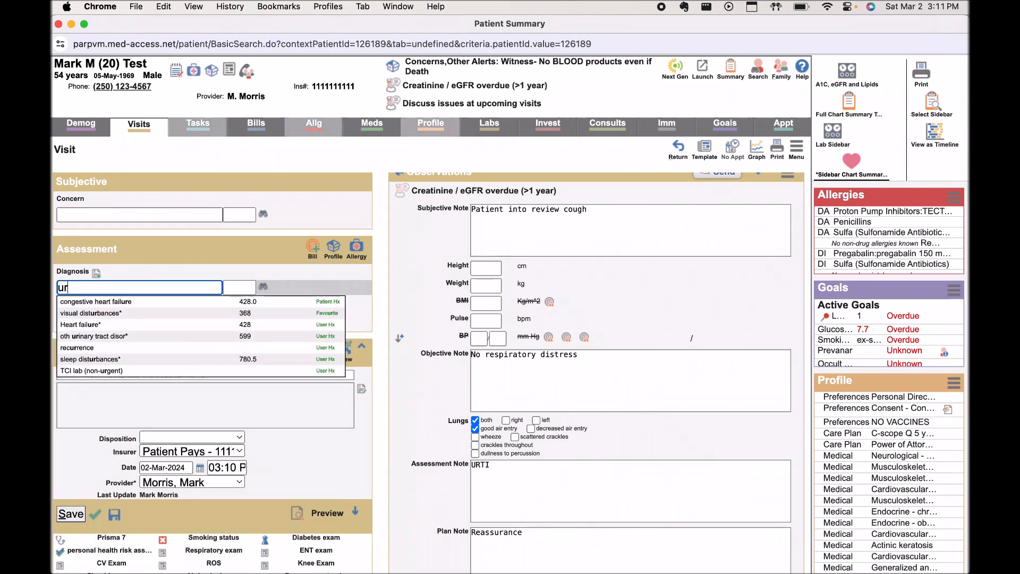
{"action": "key", "text": "BackSpace"}
{"action": "type", "text": "pper"}
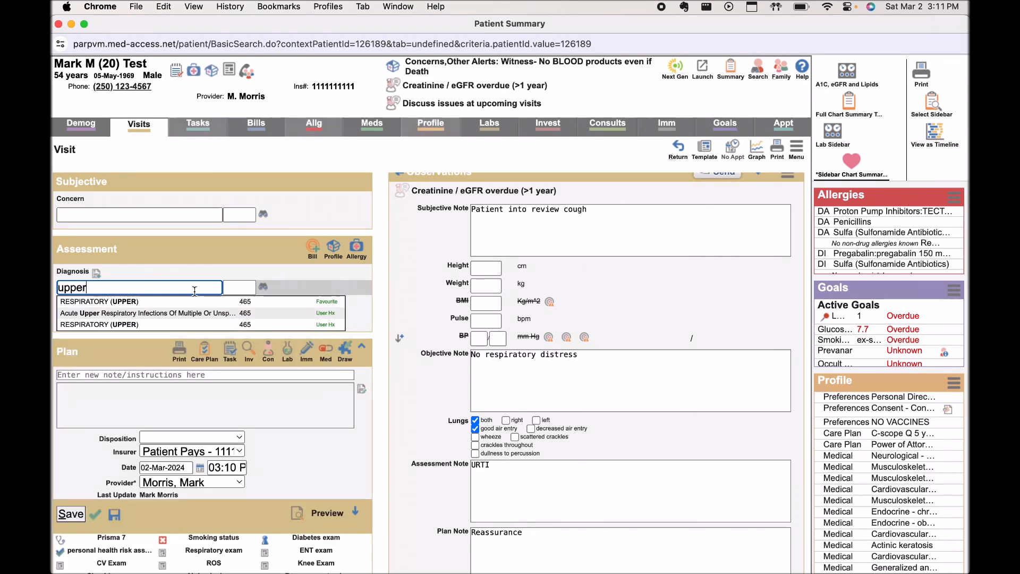
{"action": "left_click", "coordinate": [158, 303]}
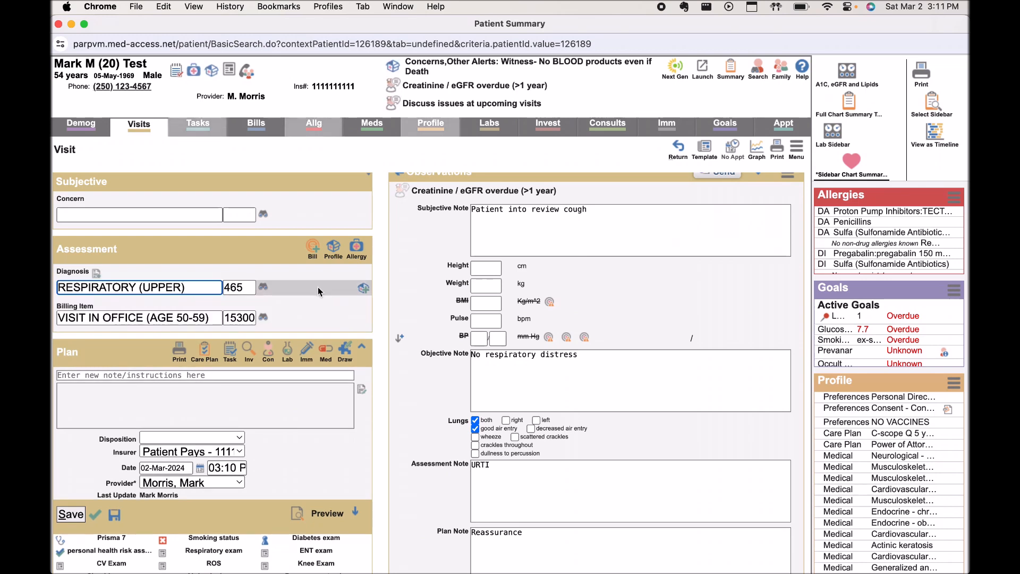
Enter "PSP - URTI video" as the visit's concern
{"action": "left_click", "coordinate": [146, 215]}
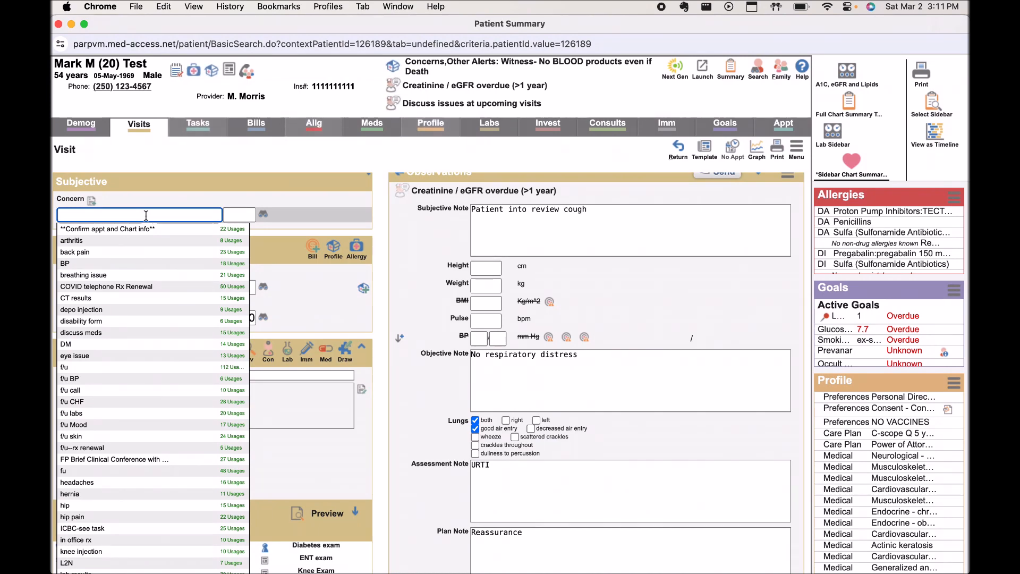
{"action": "type", "text": "PSP "}
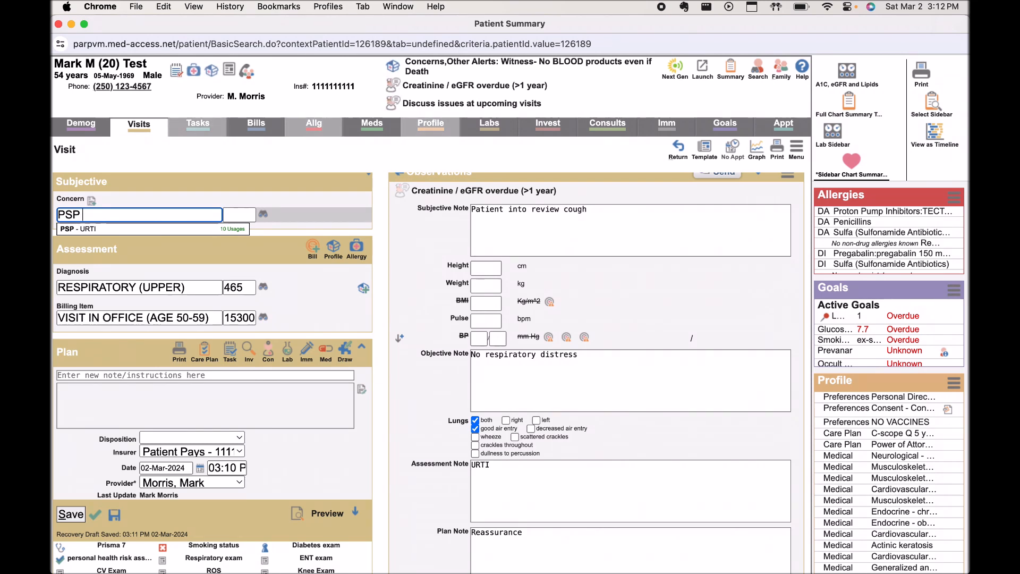
{"action": "type", "text": "-"}
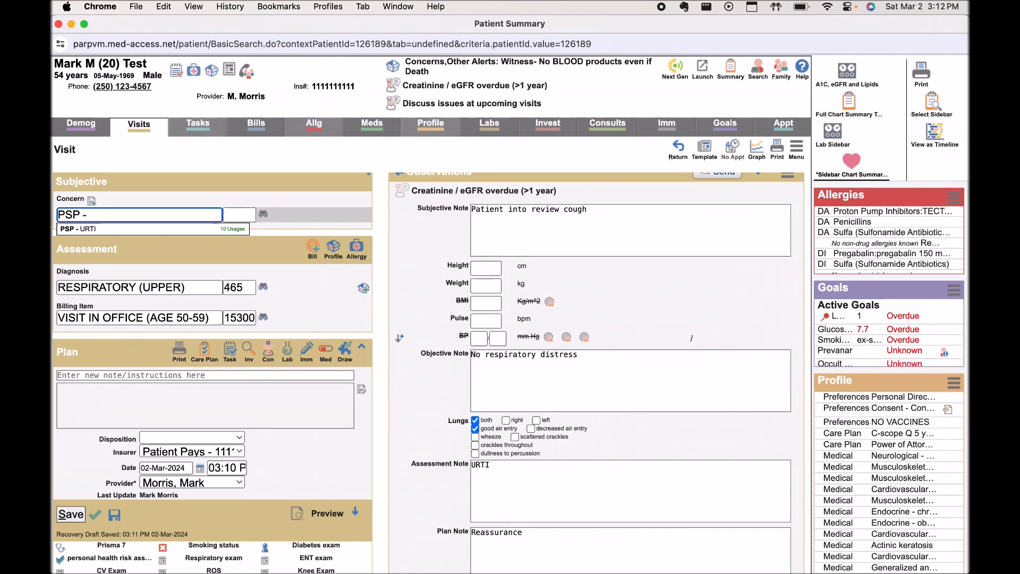
{"action": "type", "text": " URTI video"}
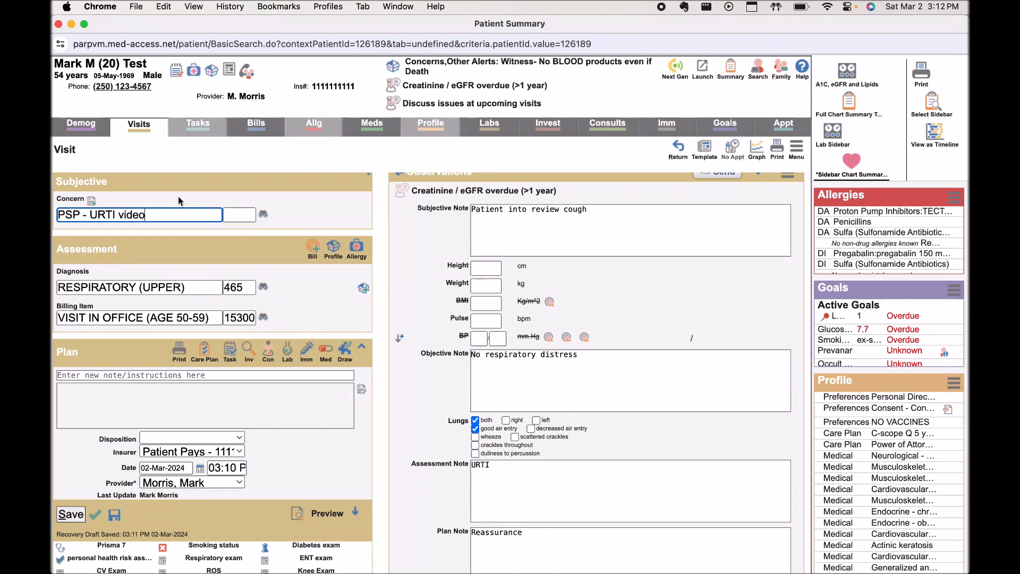
Save the completed visit as a template and sign off the visit
{"action": "left_click", "coordinate": [157, 202]}
{"action": "right_click", "coordinate": [157, 202]}
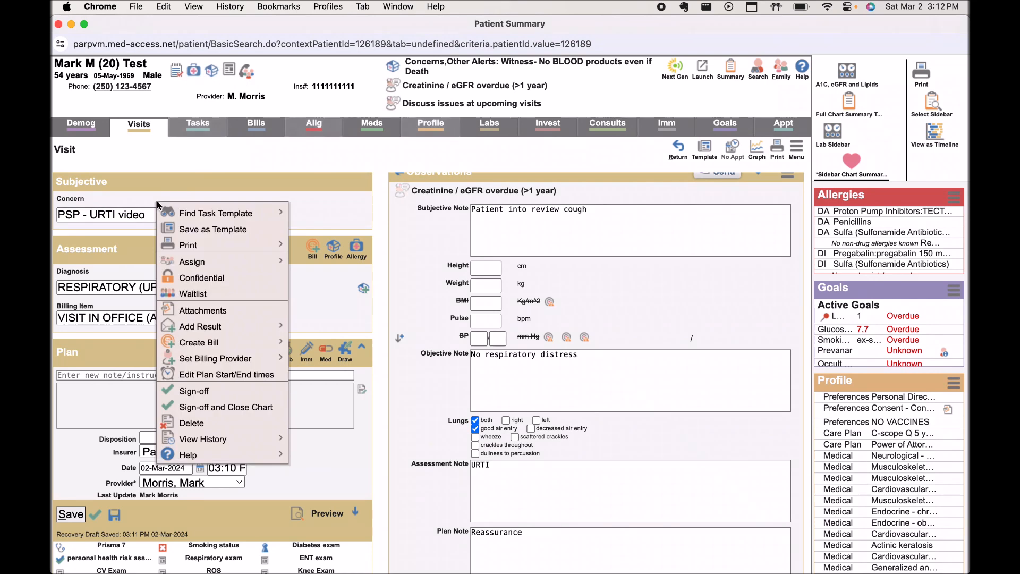
{"action": "left_click", "coordinate": [179, 230]}
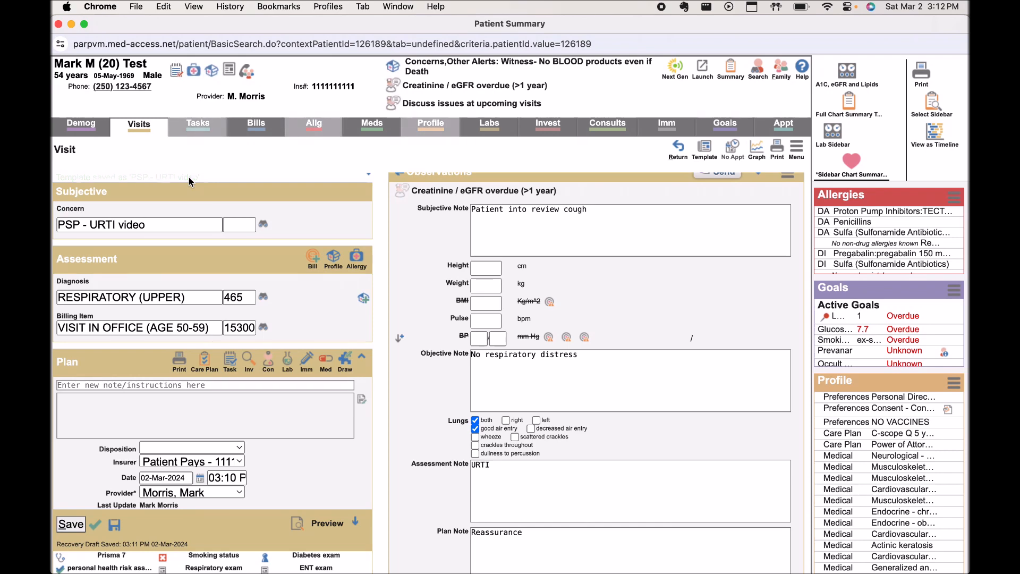
{"action": "left_click", "coordinate": [96, 515]}
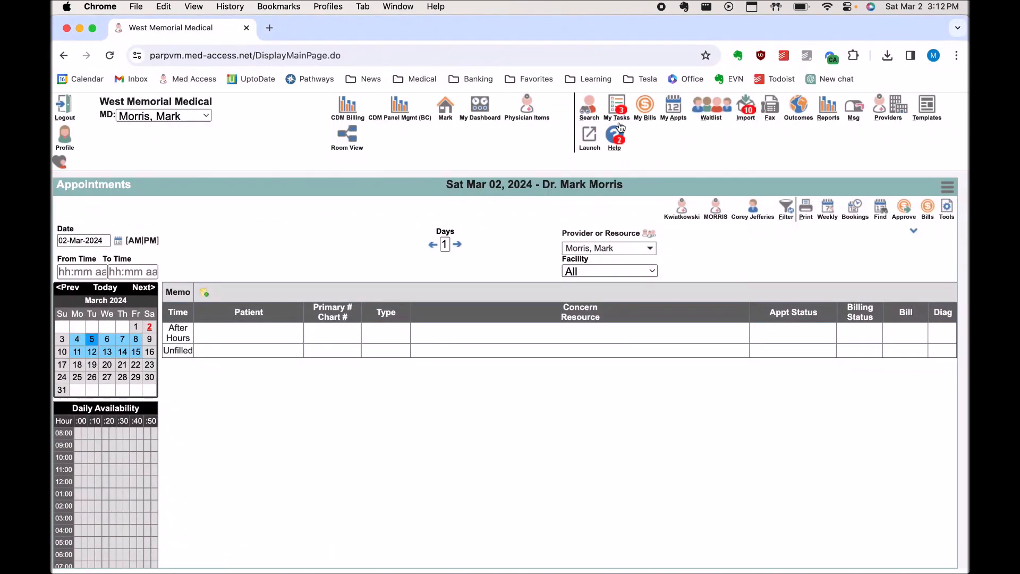
Reopen the test patient's chart from the recent patients and start a new visit
{"action": "mouse_move", "coordinate": [589, 113]}
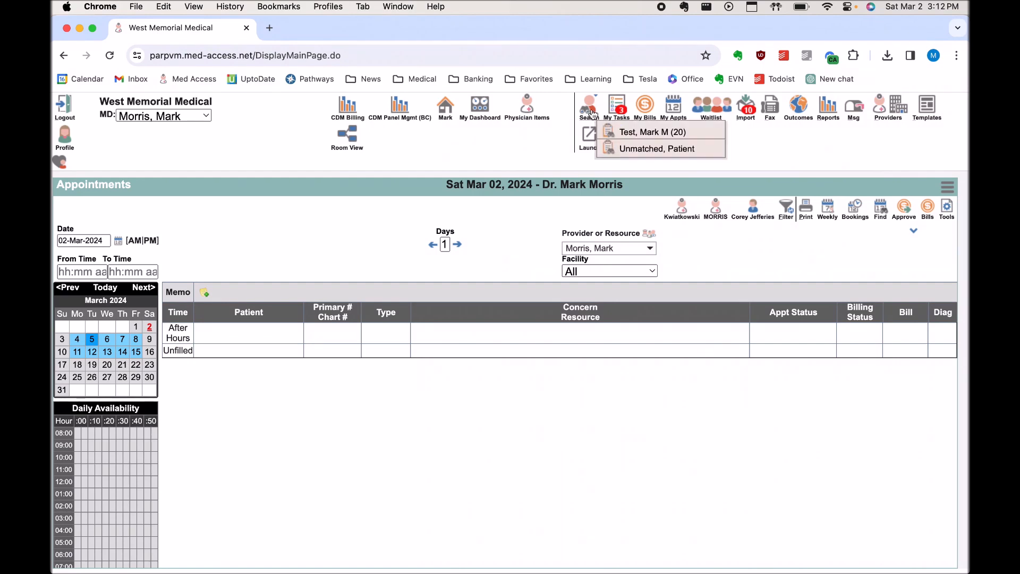
{"action": "left_click", "coordinate": [619, 131]}
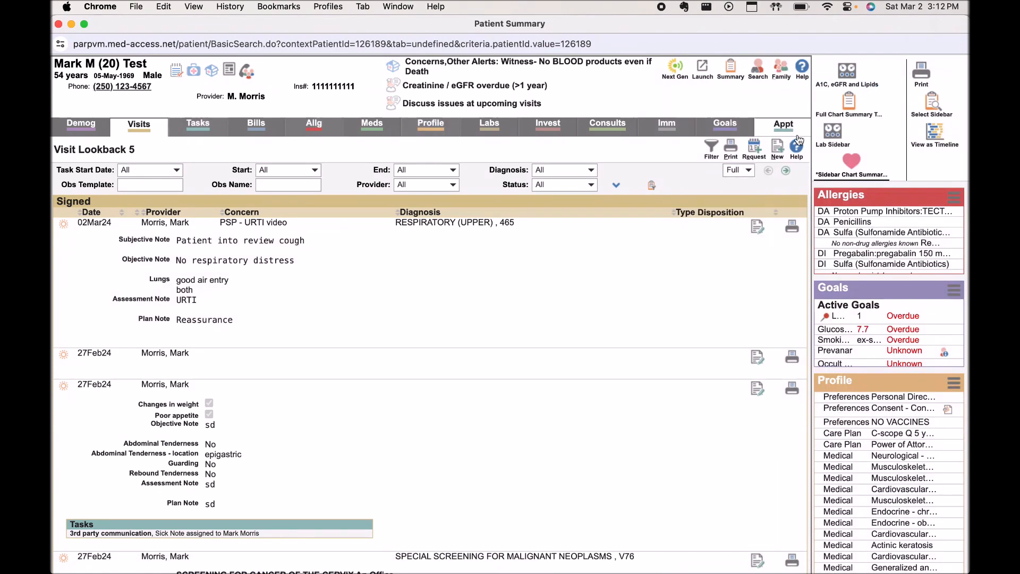
{"action": "left_click", "coordinate": [781, 148]}
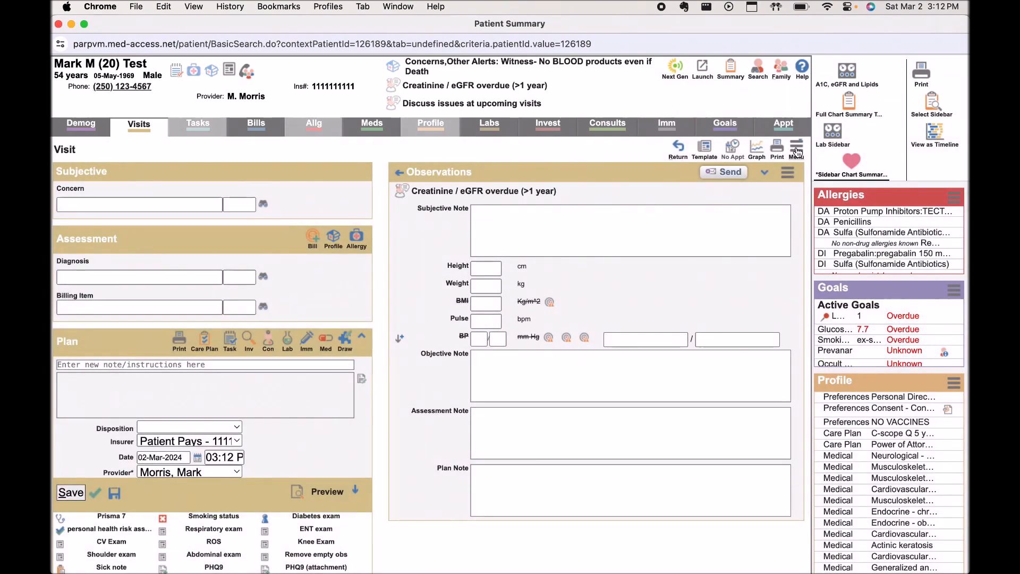
Find the task template "PSP - URTI video" and apply it to the new visit
{"action": "left_click", "coordinate": [798, 151]}
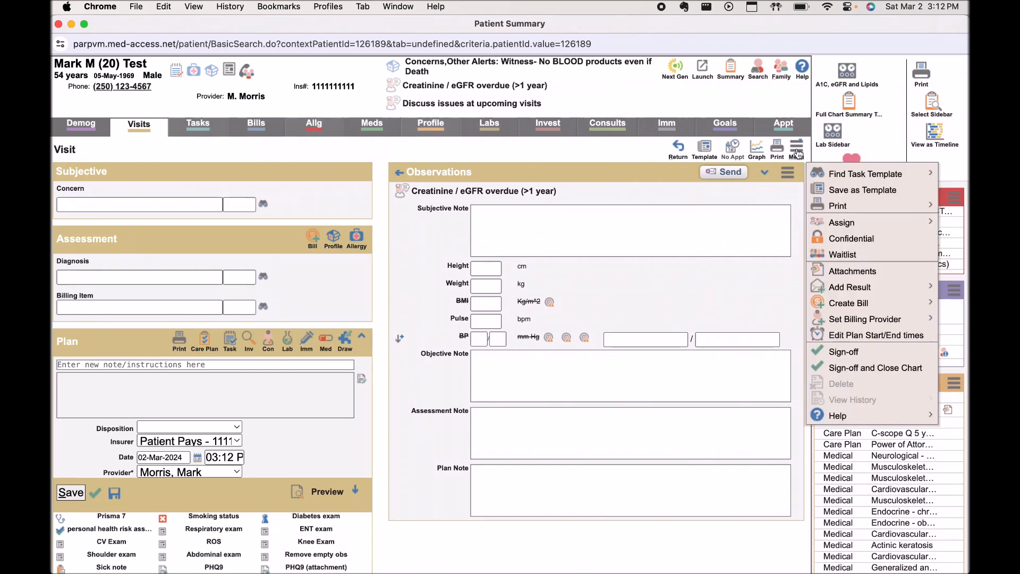
{"action": "mouse_move", "coordinate": [829, 176]}
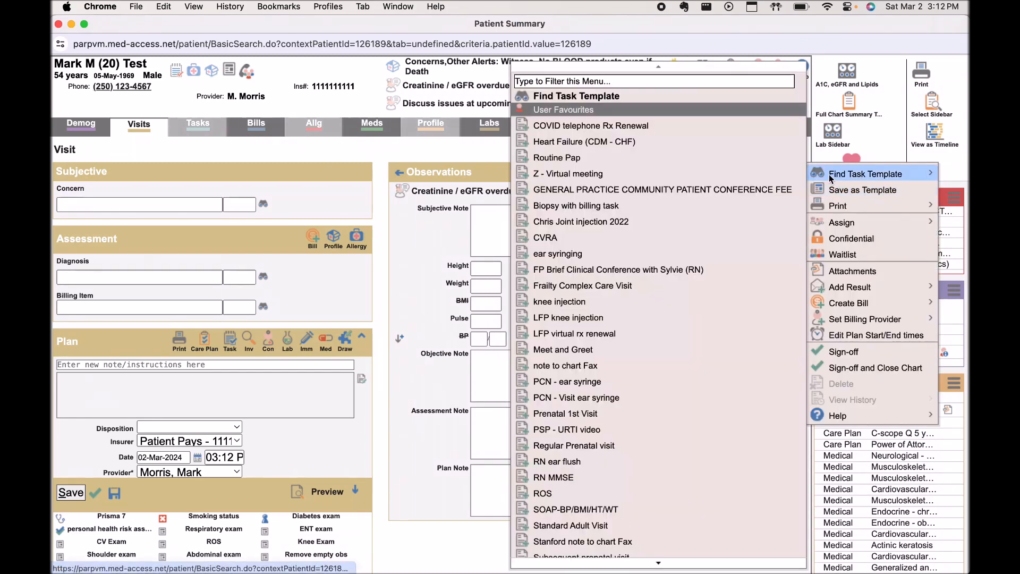
{"action": "type", "text": "vide"}
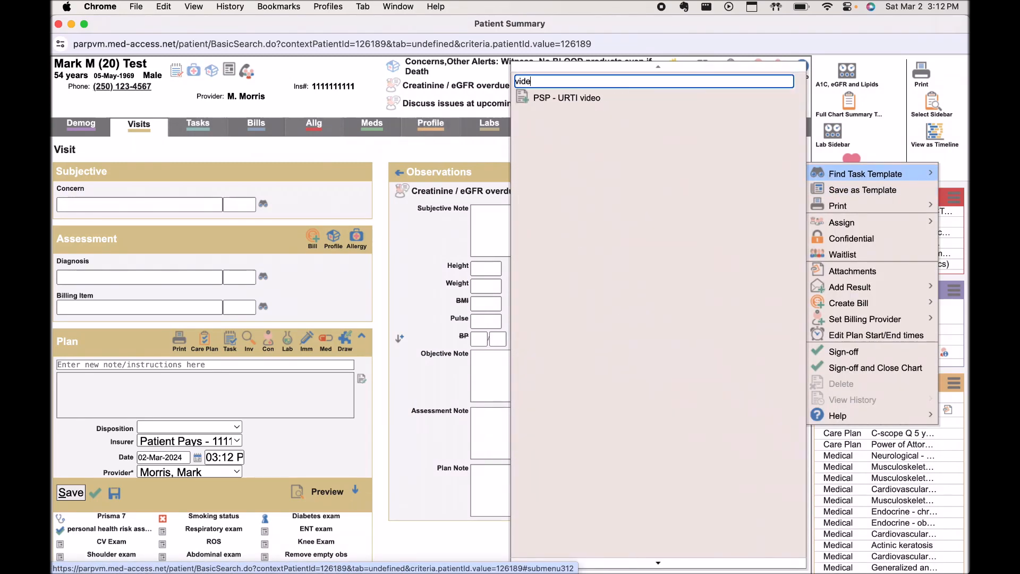
{"action": "left_click", "coordinate": [673, 101]}
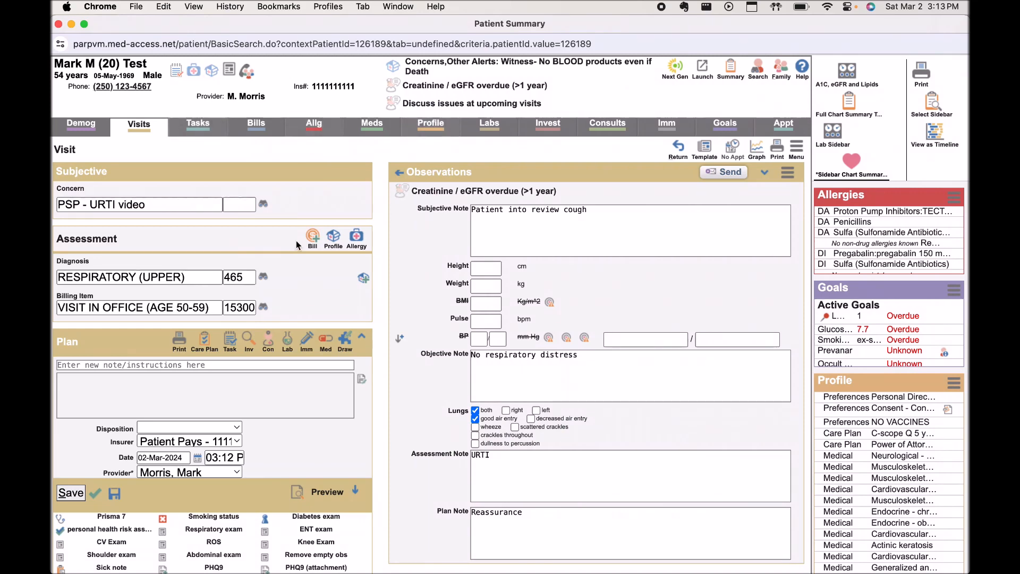
Replace the billing item with the bill favourite "LFP Clinic Interaction with minor procedure or diagnostic test" and open the visit's bill
{"action": "left_click", "coordinate": [312, 237]}
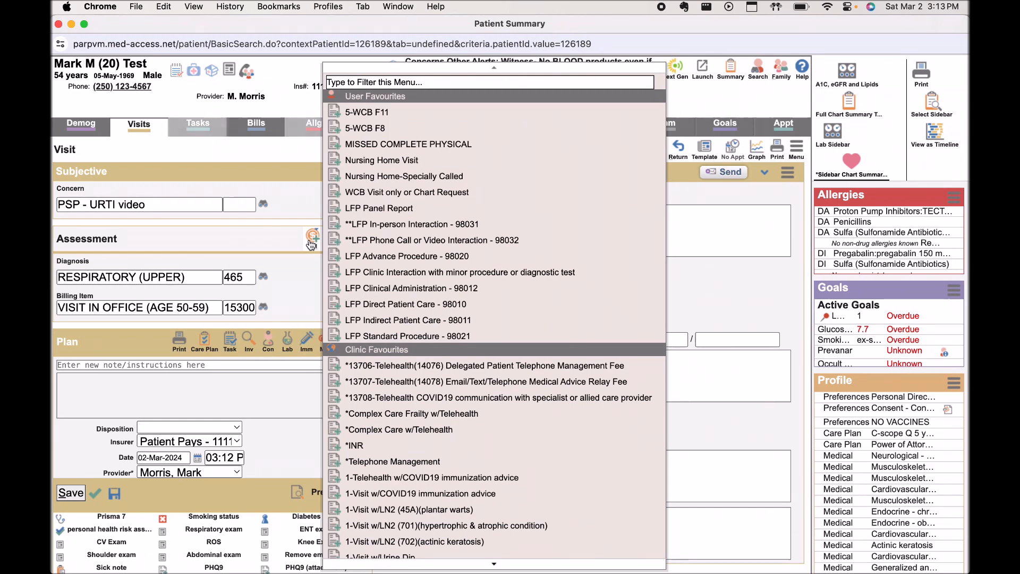
{"action": "left_click", "coordinate": [433, 273]}
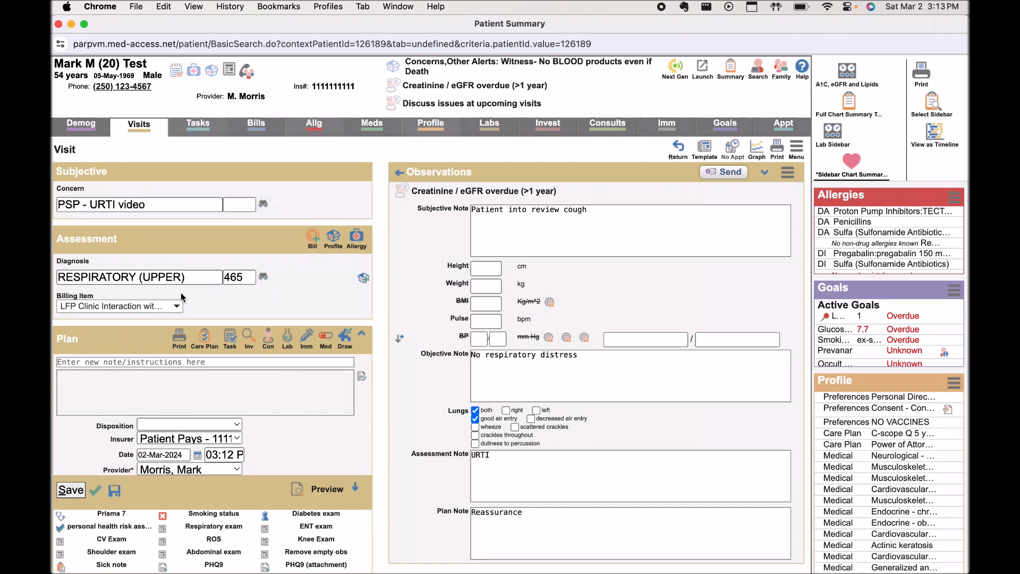
{"action": "right_click", "coordinate": [273, 289]}
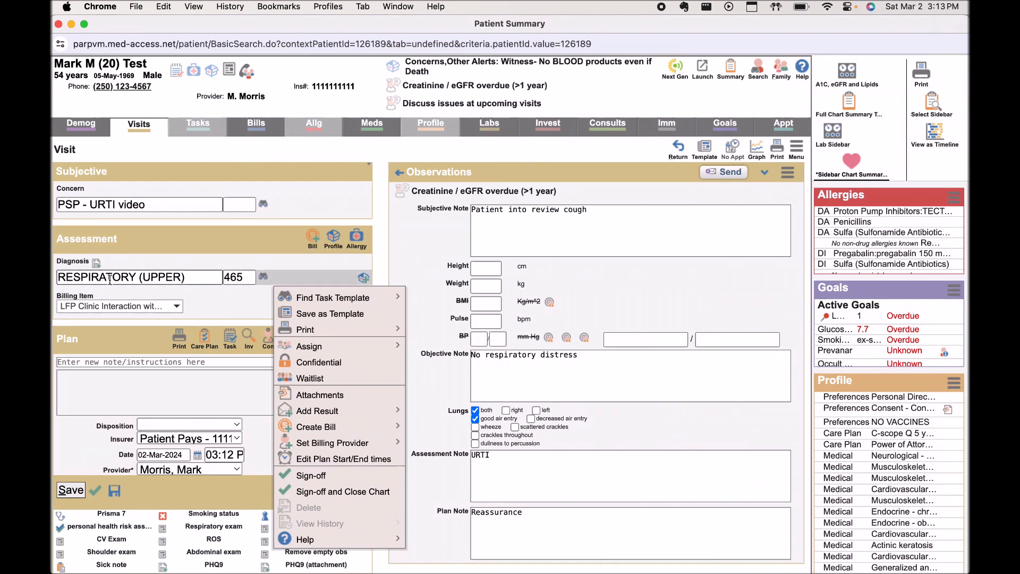
{"action": "left_click", "coordinate": [313, 240]}
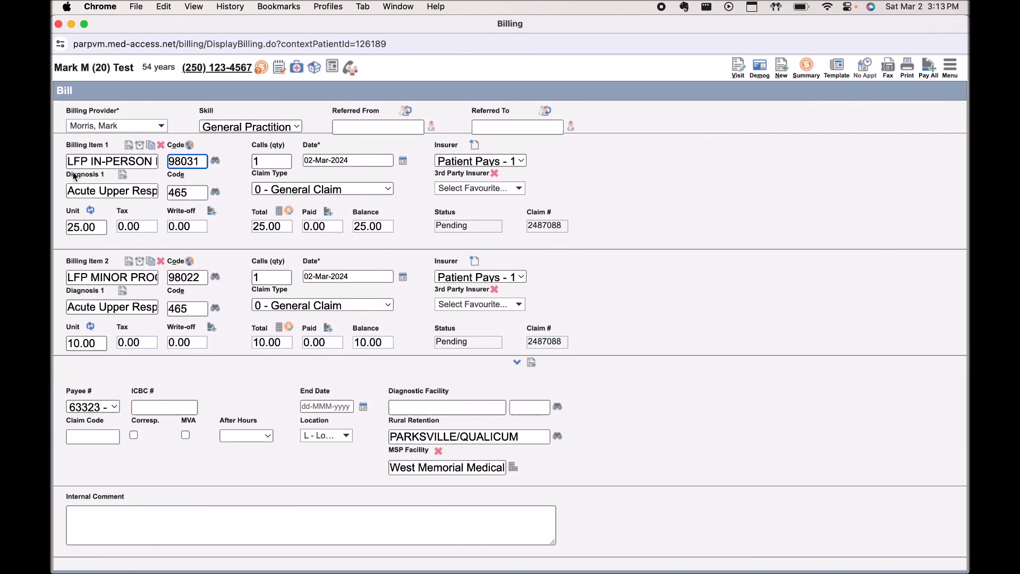
Examine the full description of the second billing item, code 98022, in the bill
{"action": "left_click", "coordinate": [139, 275]}
{"action": "left_click", "coordinate": [232, 262]}
{"action": "left_click", "coordinate": [153, 276]}
{"action": "key", "text": "Right"}
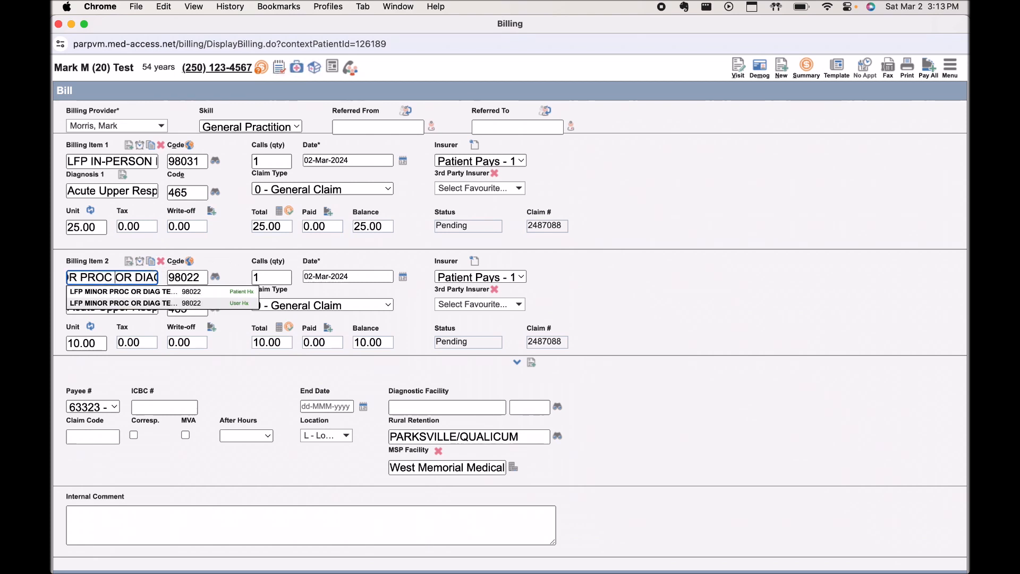
{"action": "key", "text": "Right"}
{"action": "key", "text": "Right"}
{"action": "key", "text": "Right"}
{"action": "key", "text": "Right"}
{"action": "key", "text": "Right"}
{"action": "key", "text": "Right"}
{"action": "key", "text": "Right"}
{"action": "key", "text": "Right"}
{"action": "key", "text": "Right"}
{"action": "key", "text": "Right"}
{"action": "key", "text": "Right"}
{"action": "key", "text": "Right"}
{"action": "key", "text": "Right"}
{"action": "key", "text": "Right"}
{"action": "key", "text": "Right"}
{"action": "key", "text": "Right"}
{"action": "key", "text": "Right"}
{"action": "key", "text": "Right"}
{"action": "key", "text": "Right"}
{"action": "key", "text": "Right"}
{"action": "key", "text": "Right"}
{"action": "key", "text": "Right"}
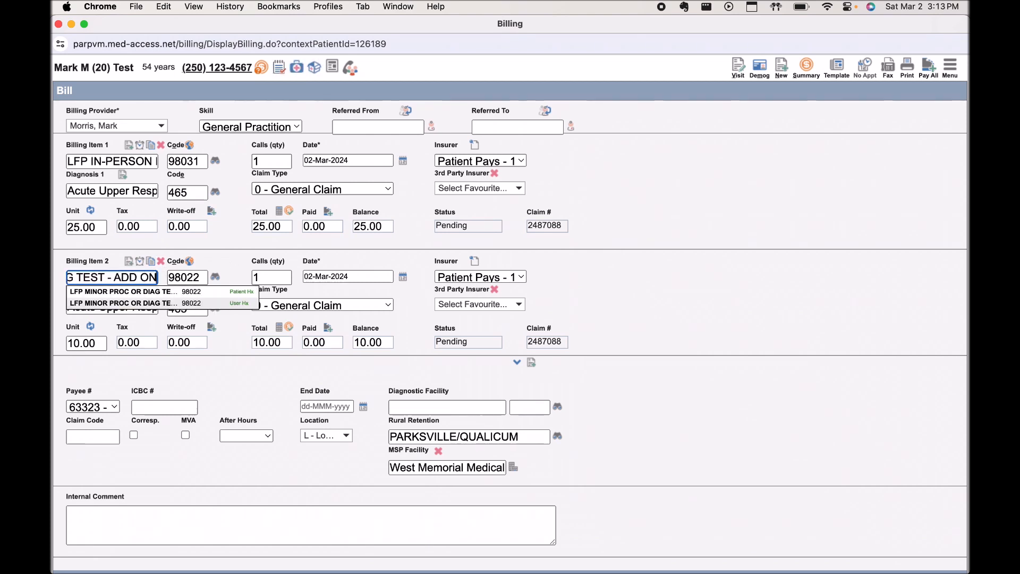
{"action": "left_click", "coordinate": [613, 180]}
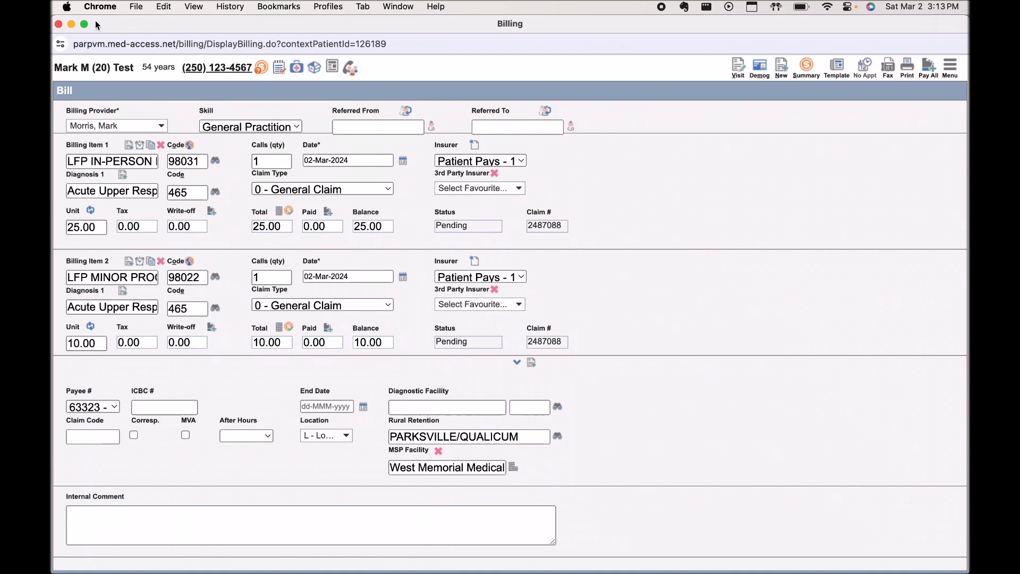
Close the bill and the test patient's chart, leaving both without saving the changes
{"action": "left_click", "coordinate": [58, 24]}
{"action": "left_click", "coordinate": [563, 234]}
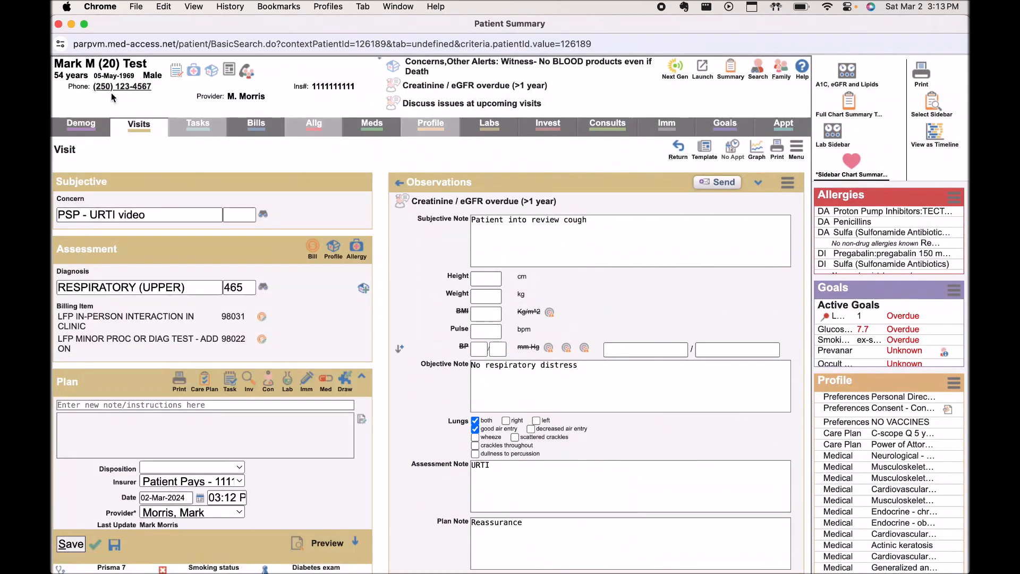
{"action": "left_click", "coordinate": [58, 24]}
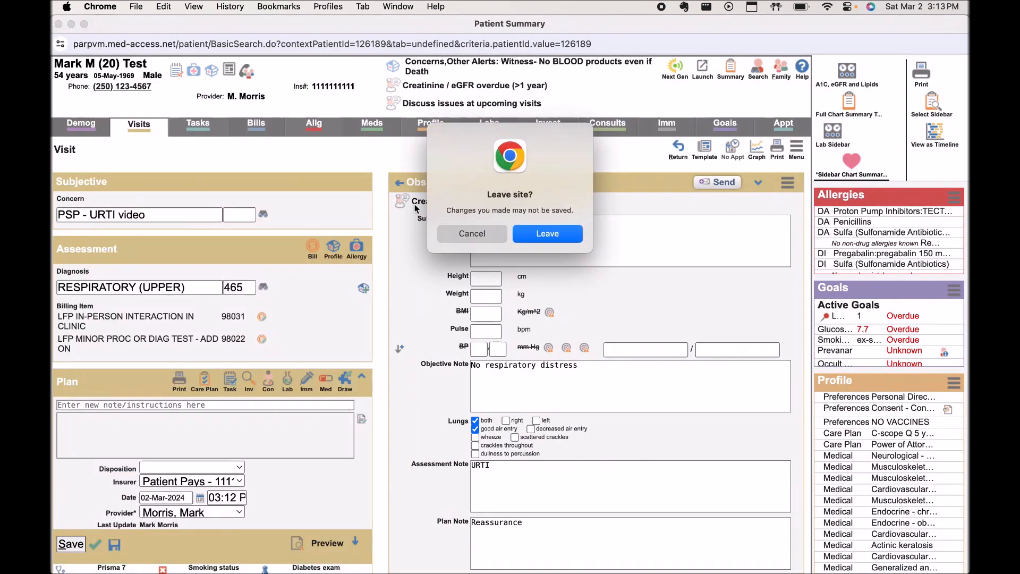
{"action": "left_click", "coordinate": [531, 237]}
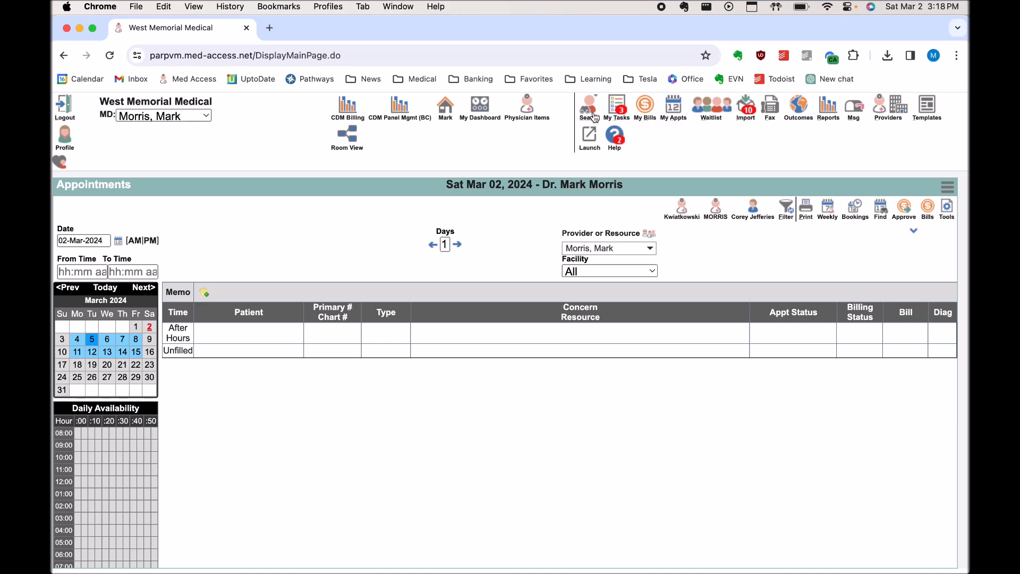
Start a new bill template in Template Management and name it "PSP - Video billing template"
{"action": "left_click", "coordinate": [923, 108]}
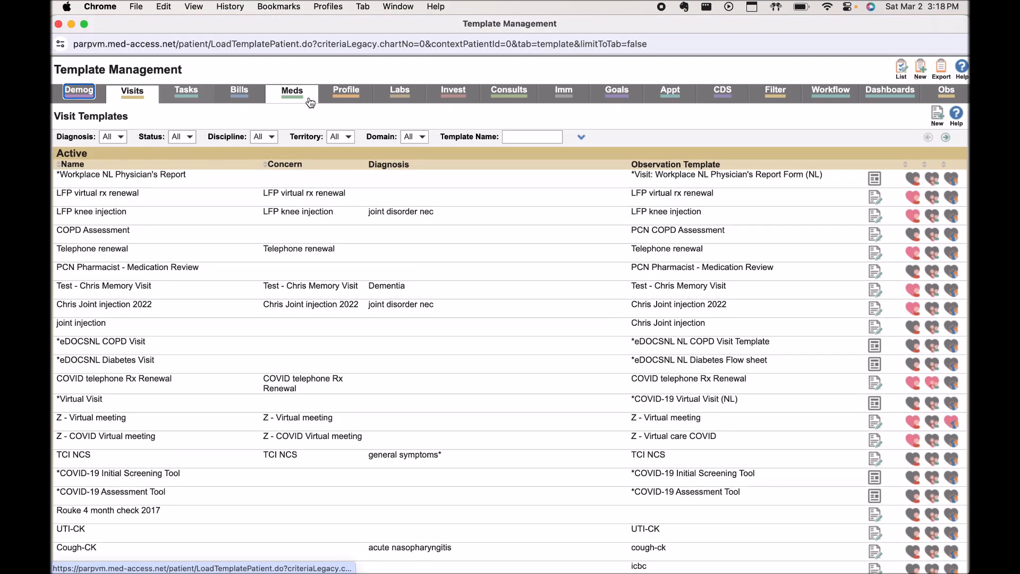
{"action": "left_click", "coordinate": [239, 92]}
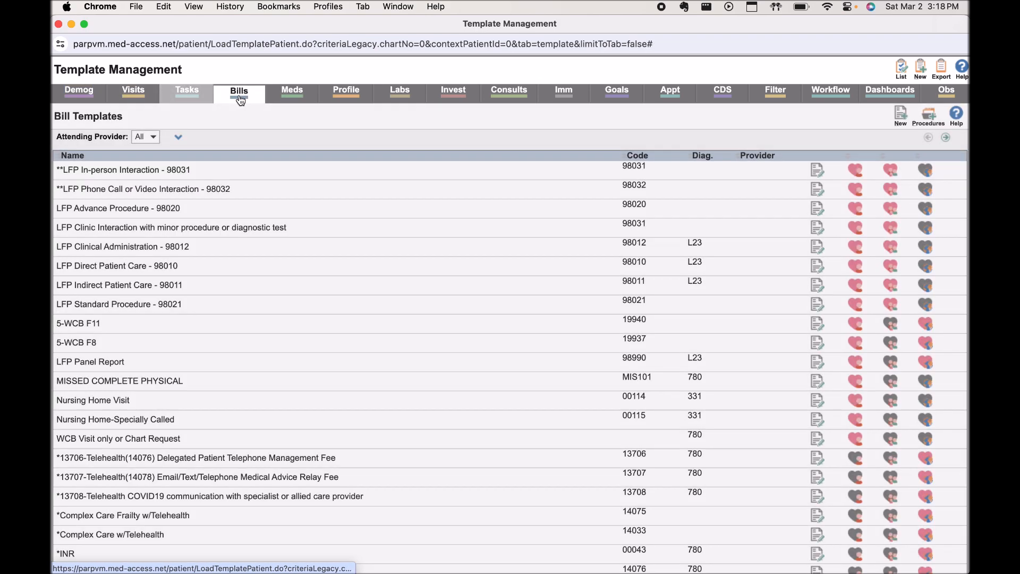
{"action": "left_click", "coordinate": [900, 116]}
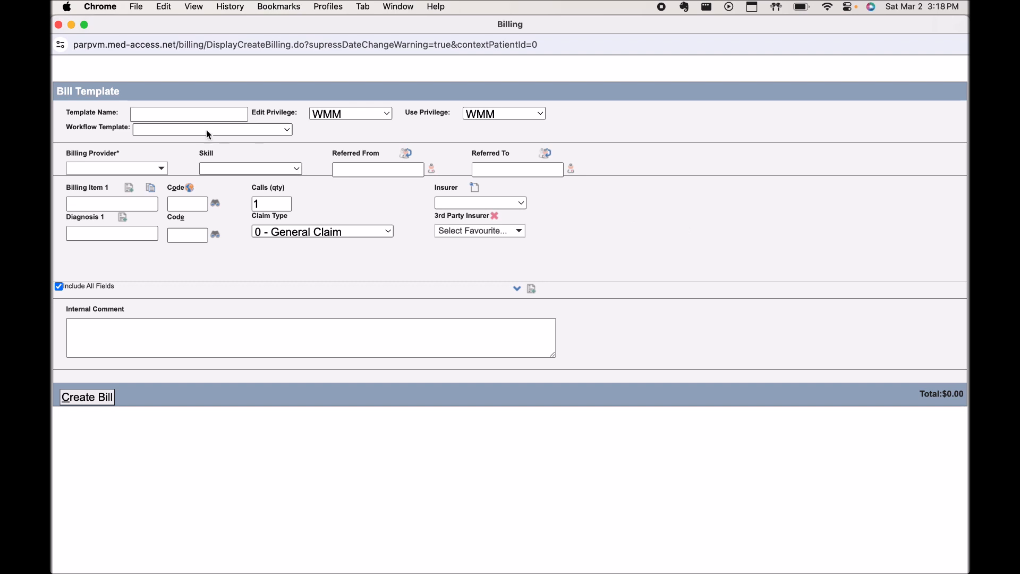
{"action": "left_click", "coordinate": [186, 115]}
{"action": "type", "text": "PSP - Video "}
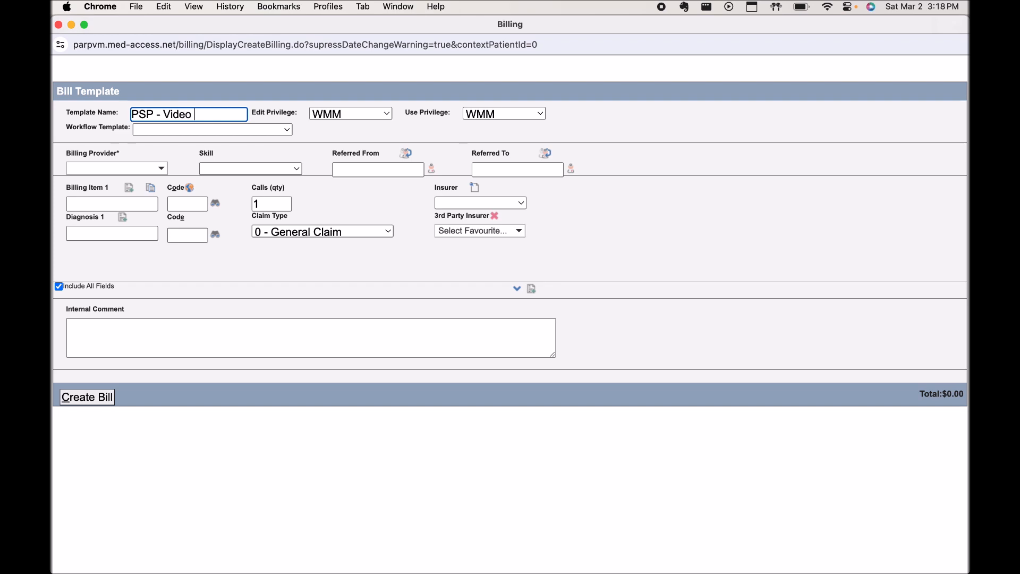
{"action": "type", "text": "billing template"}
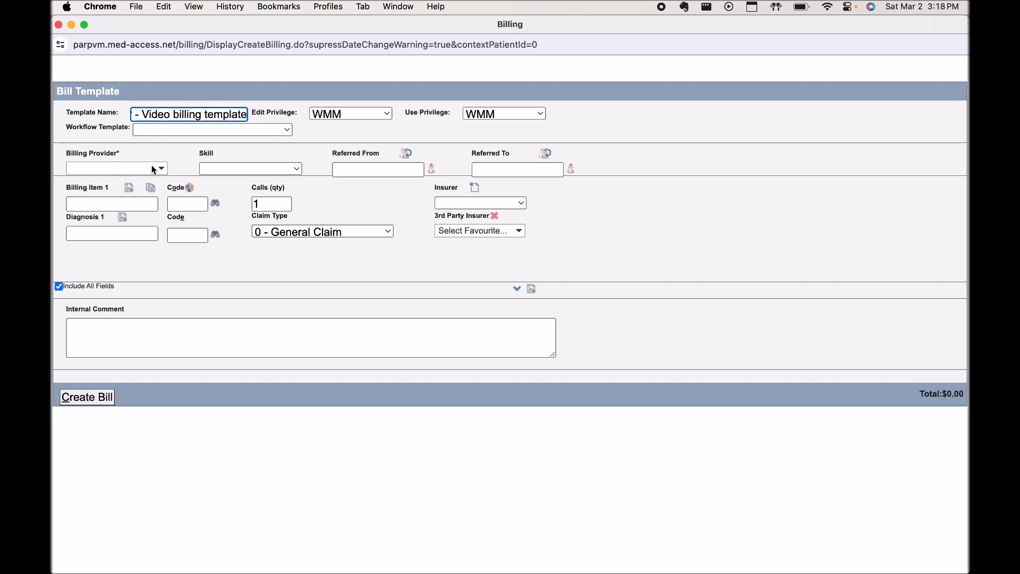
{"action": "left_click", "coordinate": [292, 152]}
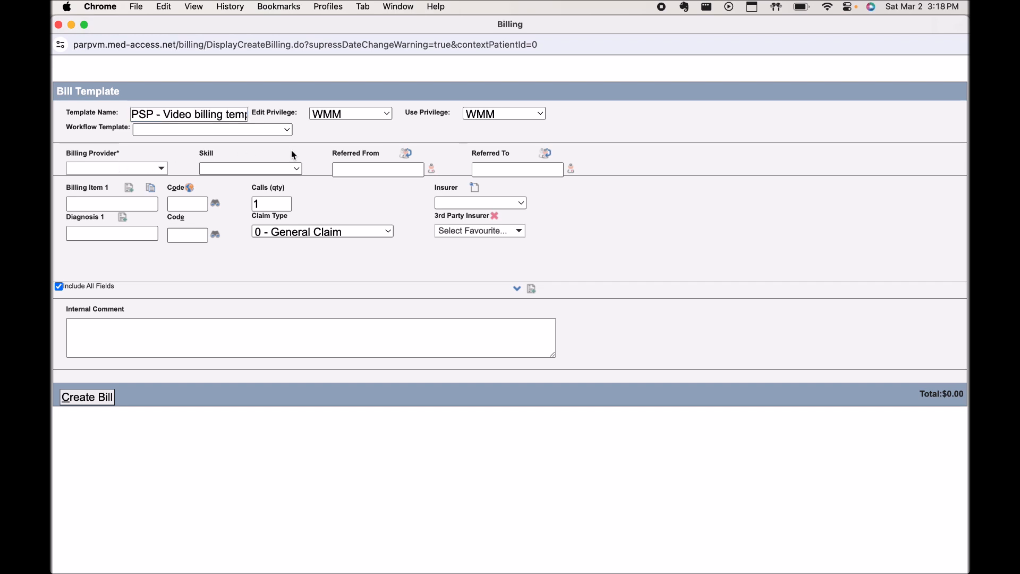
Set the bill template's billing provider to the signed-in physician, keep the General Practitioner skill, and set the insurer to Ministry
{"action": "left_click", "coordinate": [159, 170]}
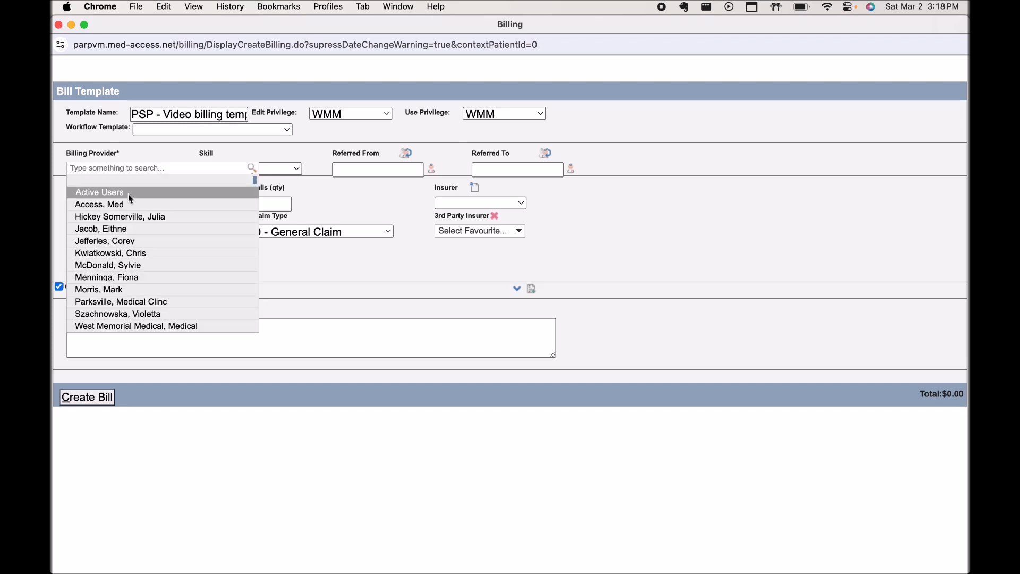
{"action": "left_click", "coordinate": [138, 287]}
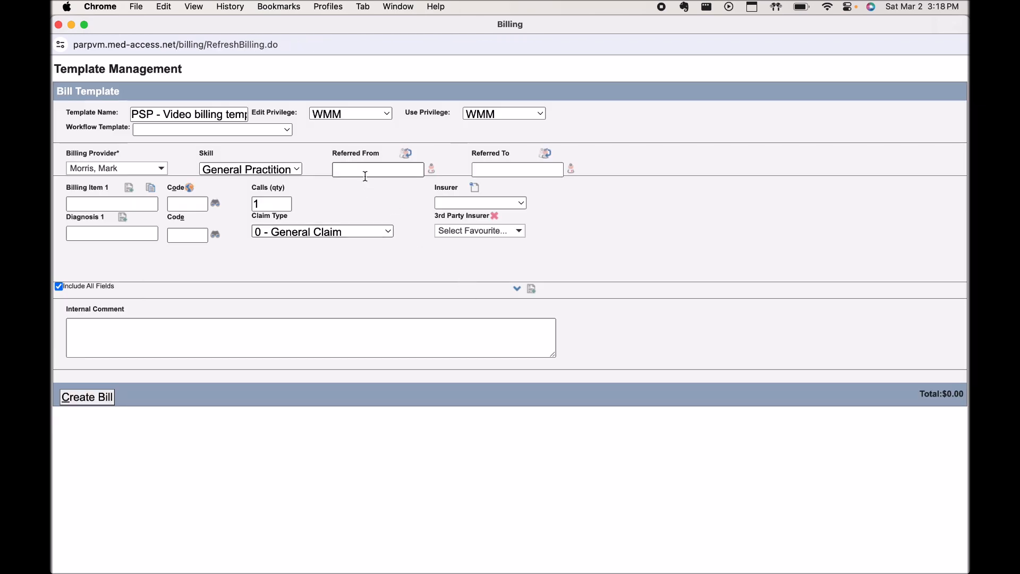
{"action": "left_click", "coordinate": [262, 174]}
{"action": "left_click", "coordinate": [261, 169]}
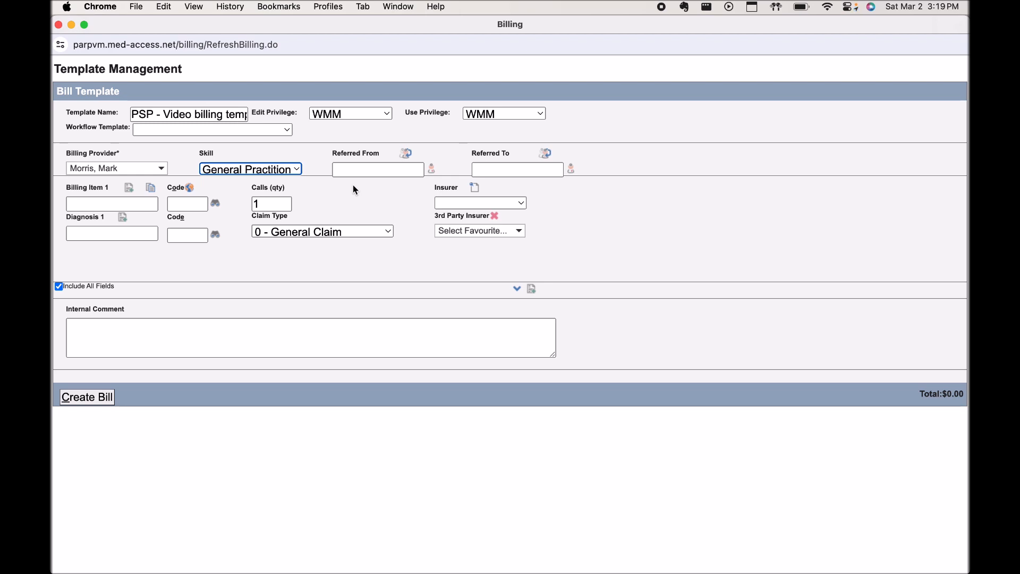
{"action": "left_click", "coordinate": [505, 202]}
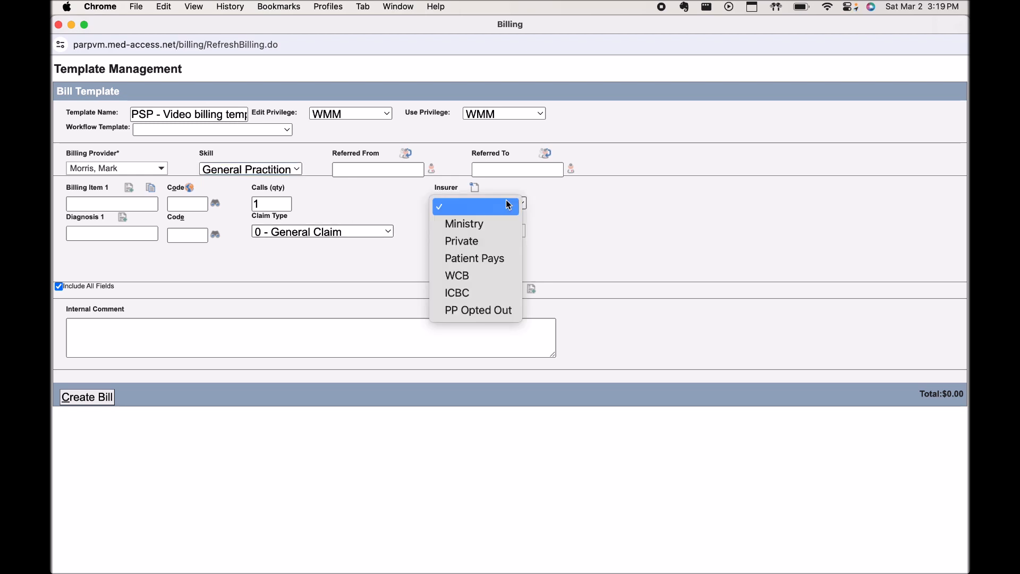
{"action": "left_click", "coordinate": [488, 226]}
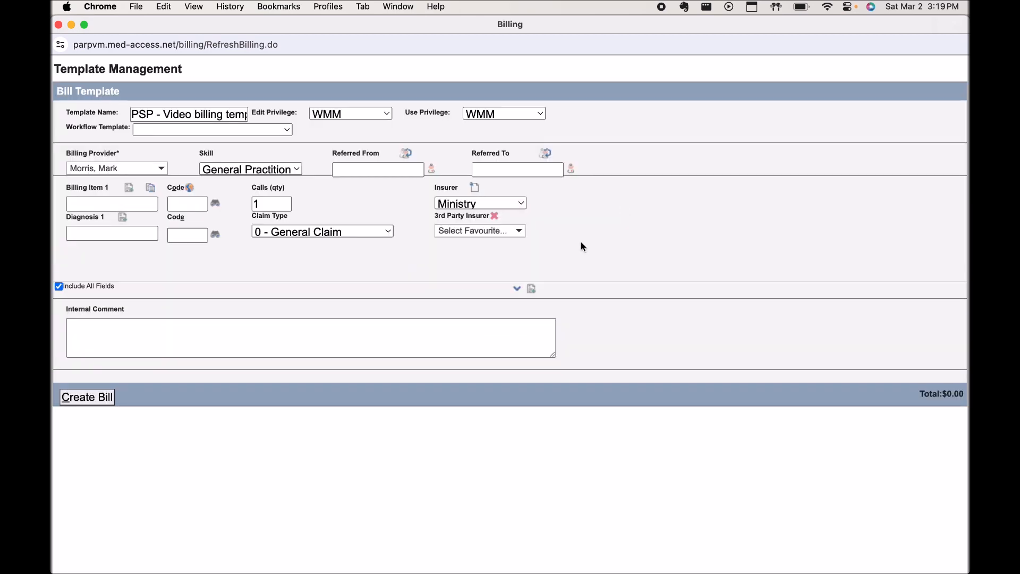
Enter code 98010, LFP direct patient care time, as the first billing item, leaving the third-party insurer unselected
{"action": "left_click", "coordinate": [190, 201]}
{"action": "left_click", "coordinate": [190, 202]}
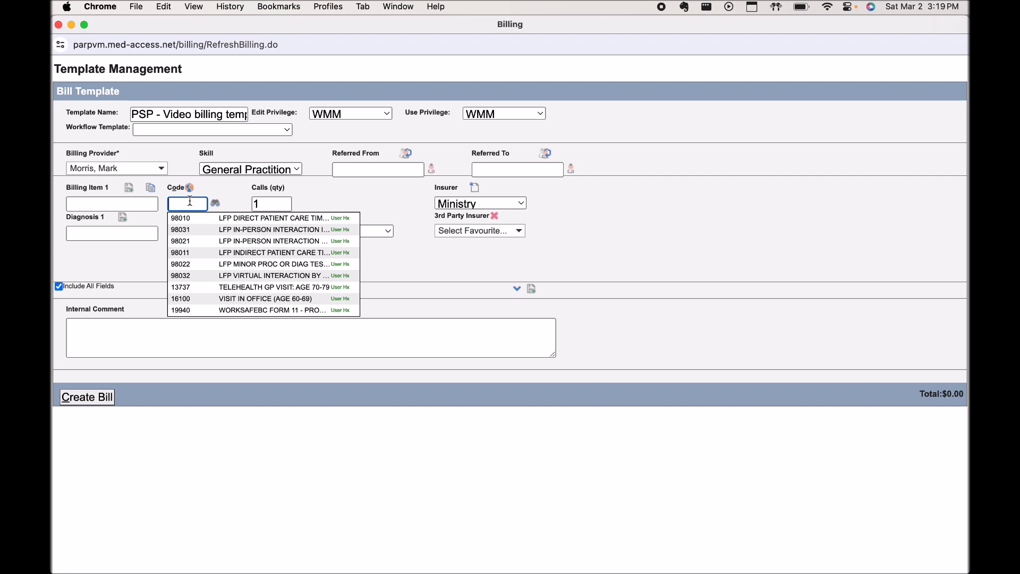
{"action": "left_click", "coordinate": [217, 217]}
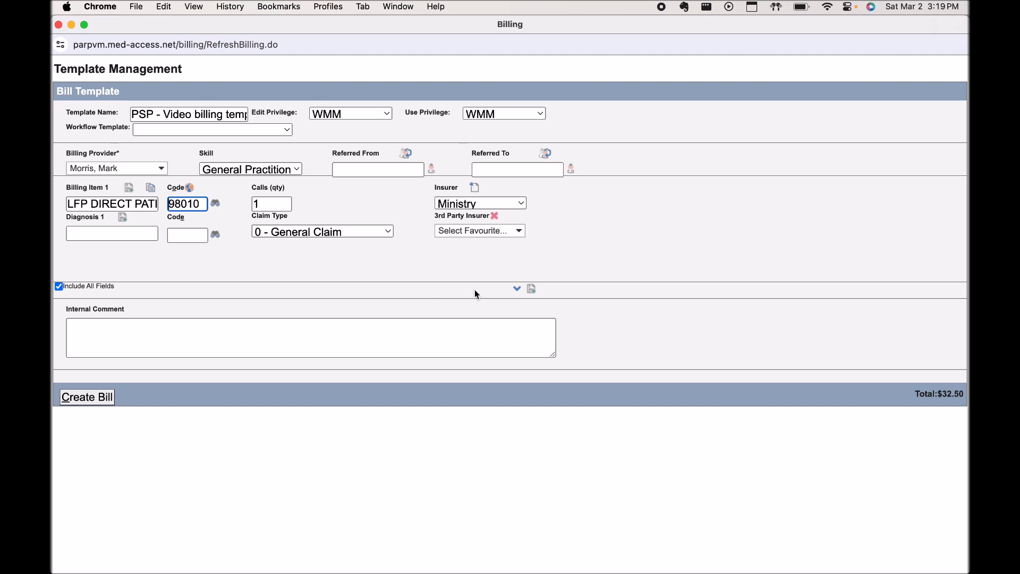
{"action": "left_click", "coordinate": [450, 233]}
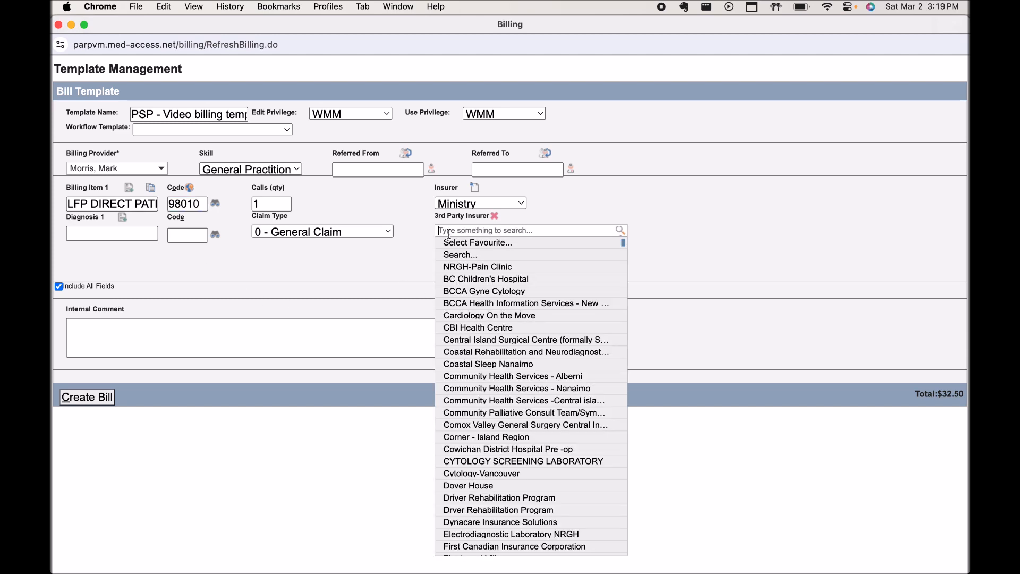
{"action": "left_click", "coordinate": [759, 228]}
Set the MSP facility to West Memorial Medical in the additional billing fields and create the bill template
{"action": "left_click", "coordinate": [518, 290]}
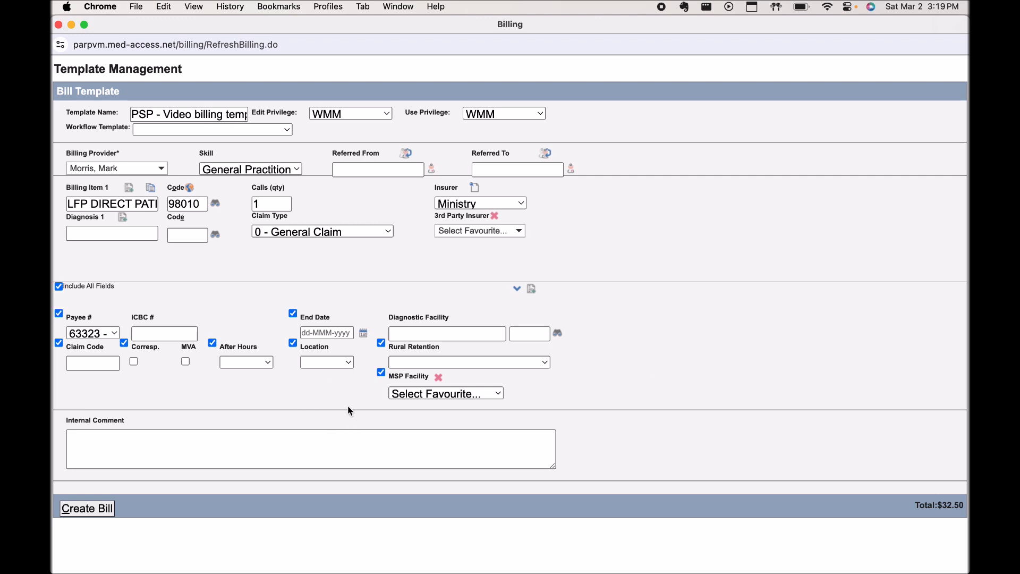
{"action": "left_click", "coordinate": [462, 393]}
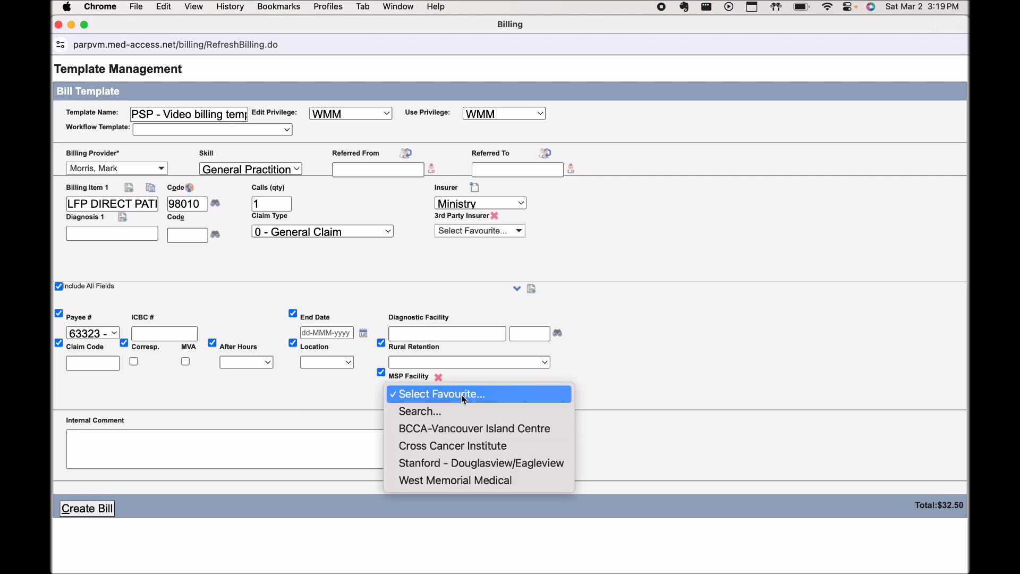
{"action": "left_click", "coordinate": [464, 475]}
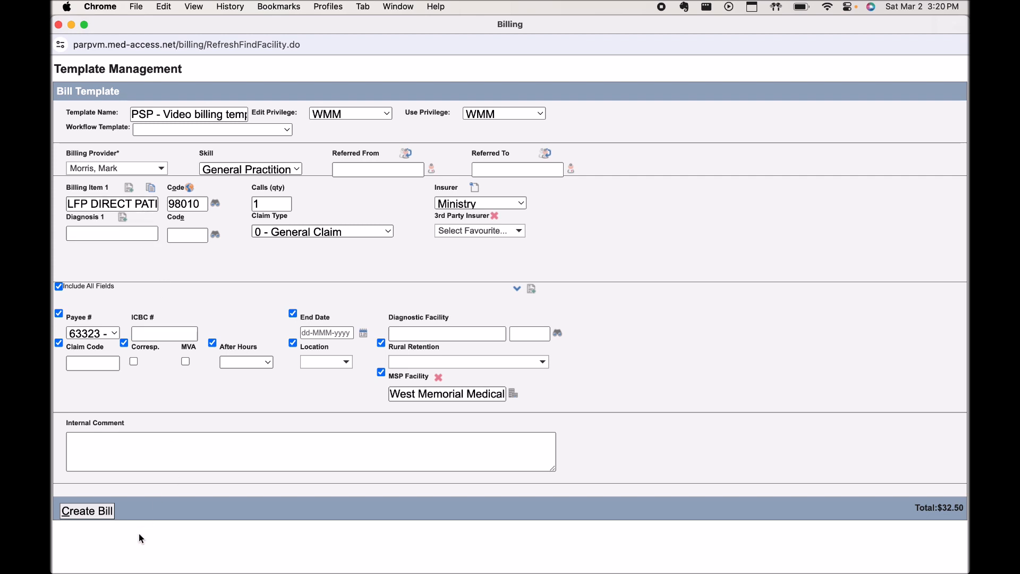
{"action": "left_click", "coordinate": [100, 511]}
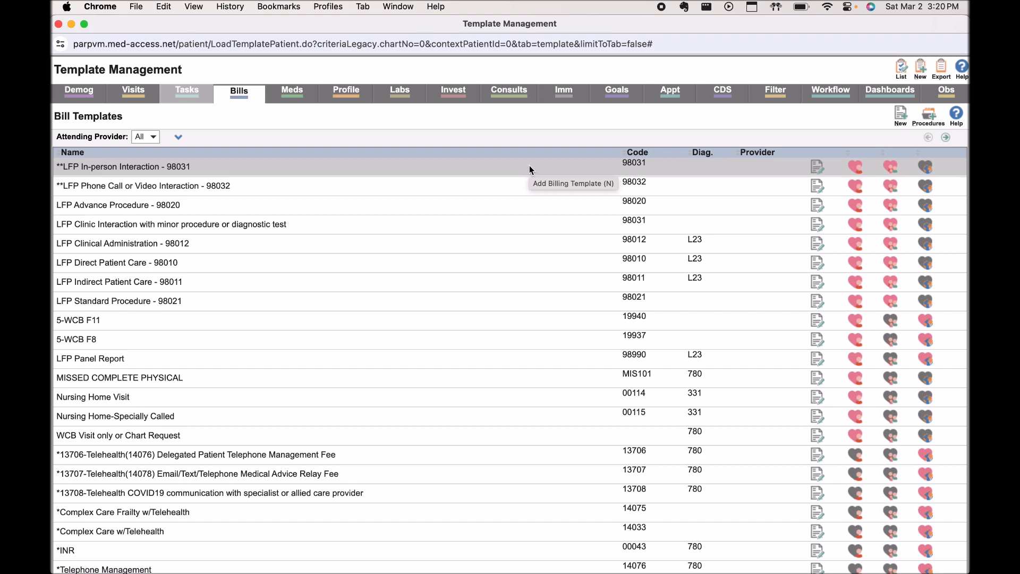
Search the first two pages of the bill template list for "PSP"
{"action": "key", "text": "super+f"}
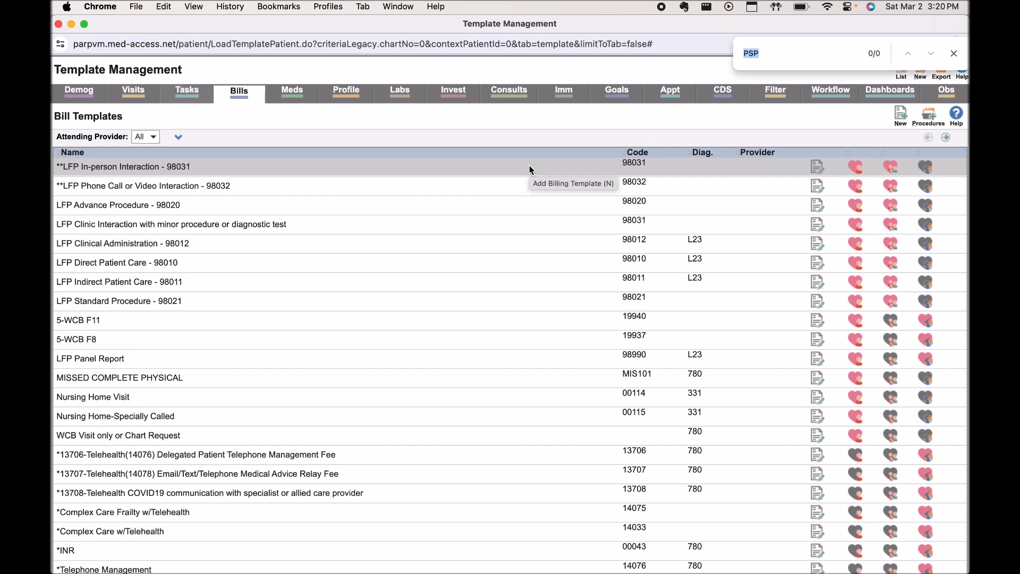
{"action": "left_click", "coordinate": [834, 43]}
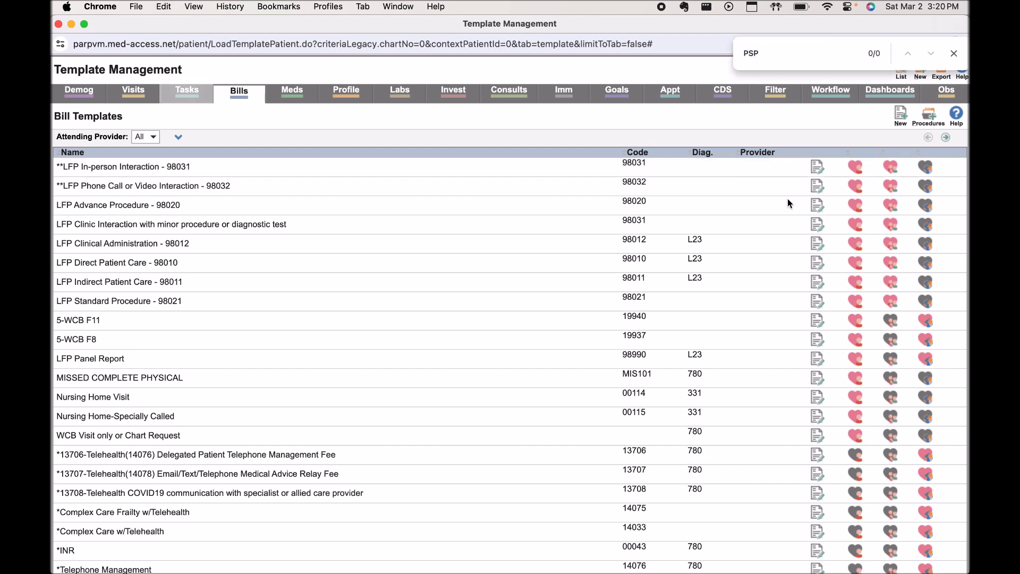
{"action": "scroll", "coordinate": [773, 247], "scroll_direction": "down", "scroll_amount": 10}
{"action": "scroll", "coordinate": [773, 247], "scroll_direction": "up", "scroll_amount": 10}
{"action": "left_click", "coordinate": [954, 54]}
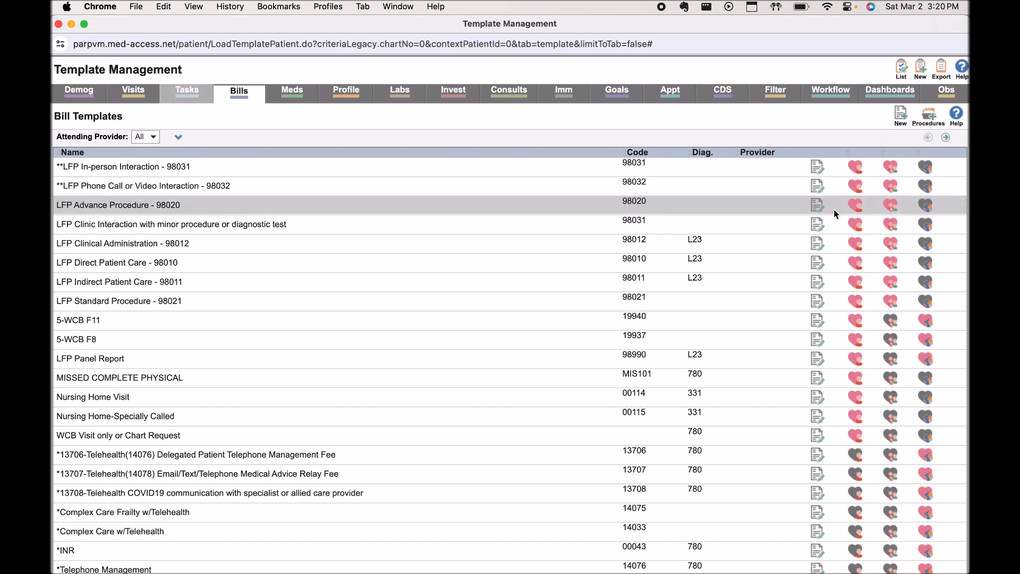
{"action": "scroll", "coordinate": [833, 214], "scroll_direction": "down", "scroll_amount": 15}
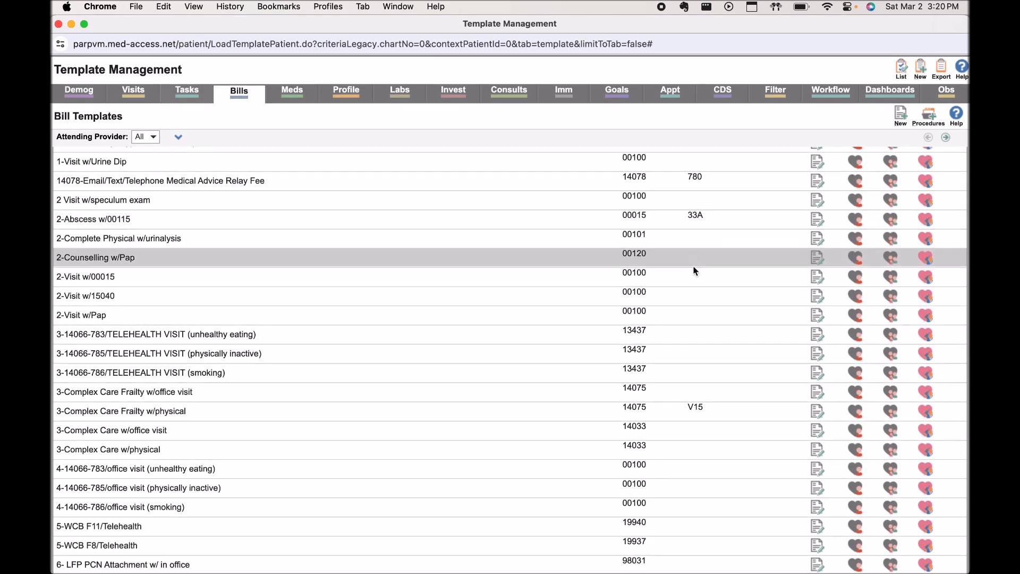
{"action": "left_click", "coordinate": [946, 138]}
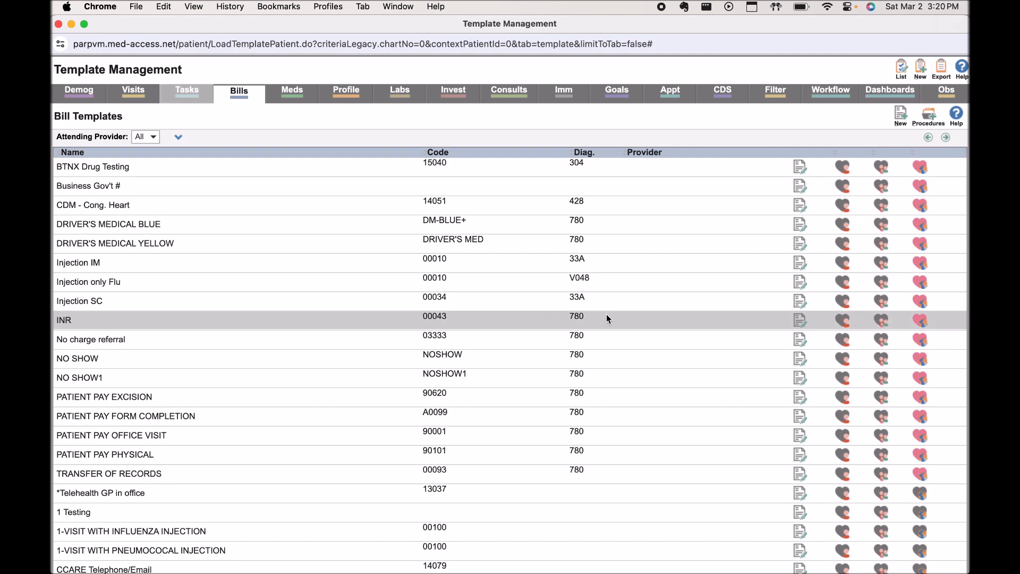
{"action": "scroll", "coordinate": [606, 315], "scroll_direction": "down", "scroll_amount": 10}
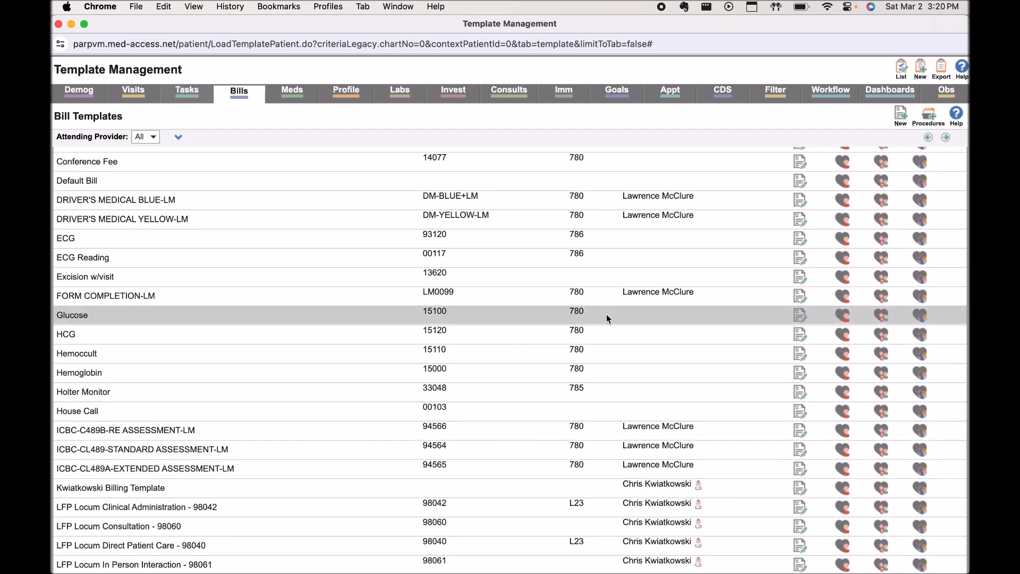
{"action": "key", "text": "super+f"}
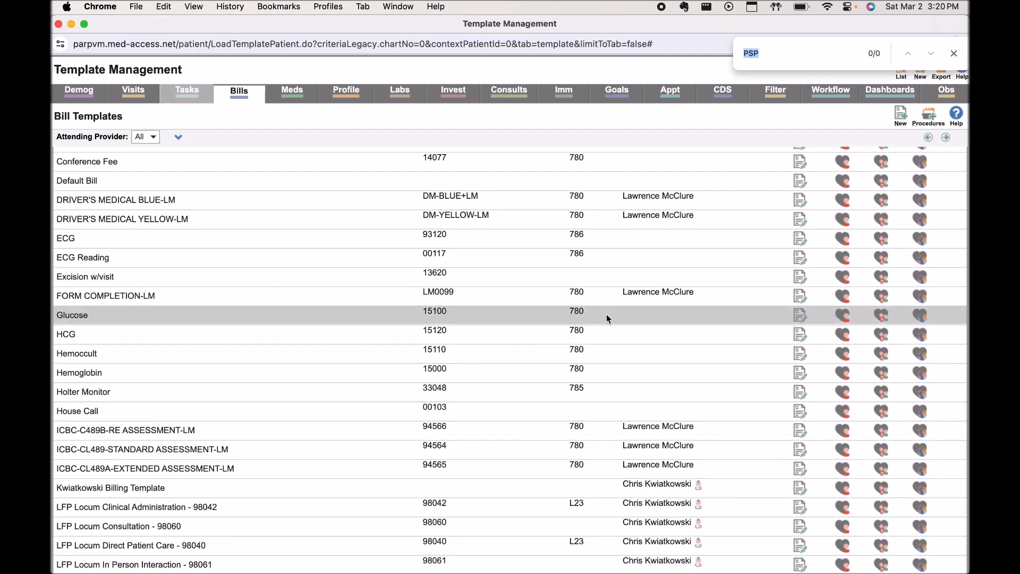
{"action": "left_click", "coordinate": [753, 113]}
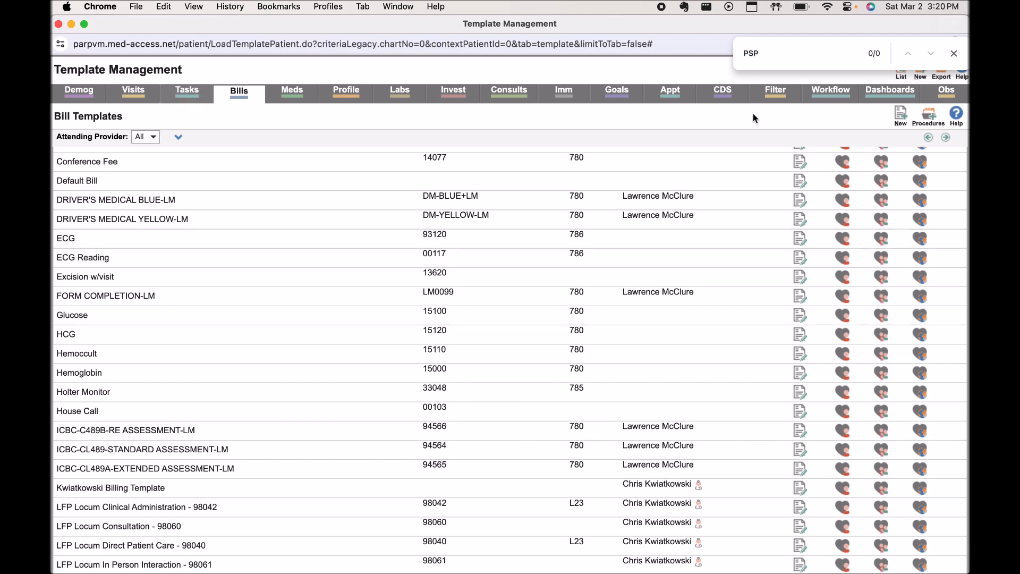
{"action": "scroll", "coordinate": [763, 311], "scroll_direction": "up", "scroll_amount": 10}
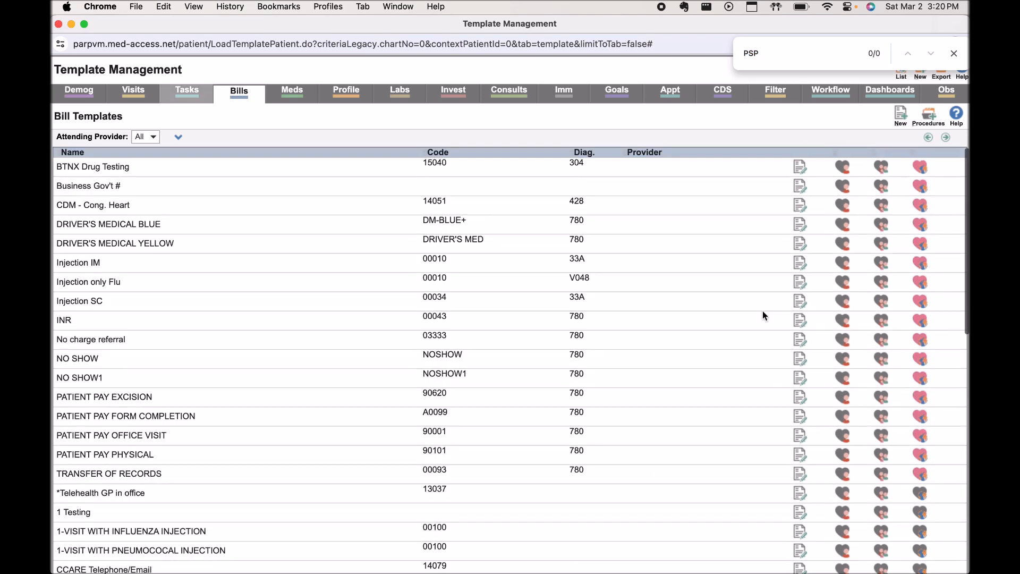
Locate "PSP - Video billing template" on the last page of the bill template list
{"action": "left_click", "coordinate": [946, 137]}
{"action": "scroll", "coordinate": [682, 263], "scroll_direction": "down", "scroll_amount": 15}
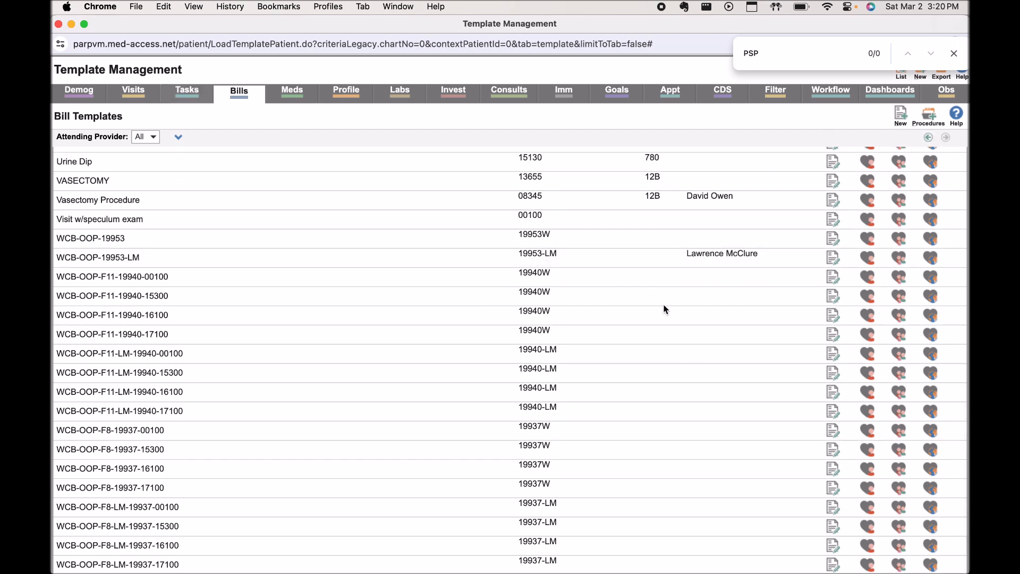
{"action": "key", "text": "super+f"}
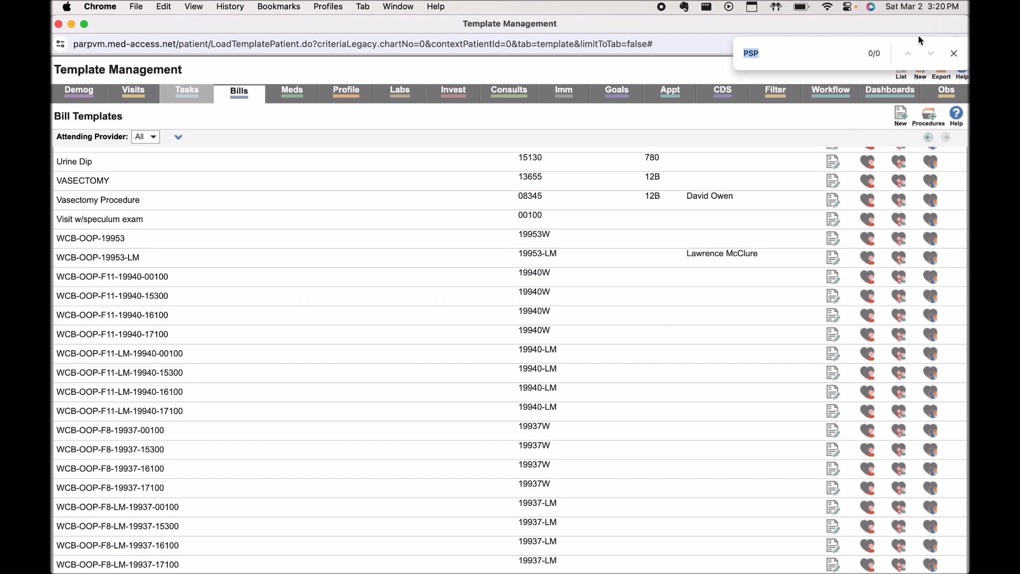
{"action": "left_click", "coordinate": [844, 53]}
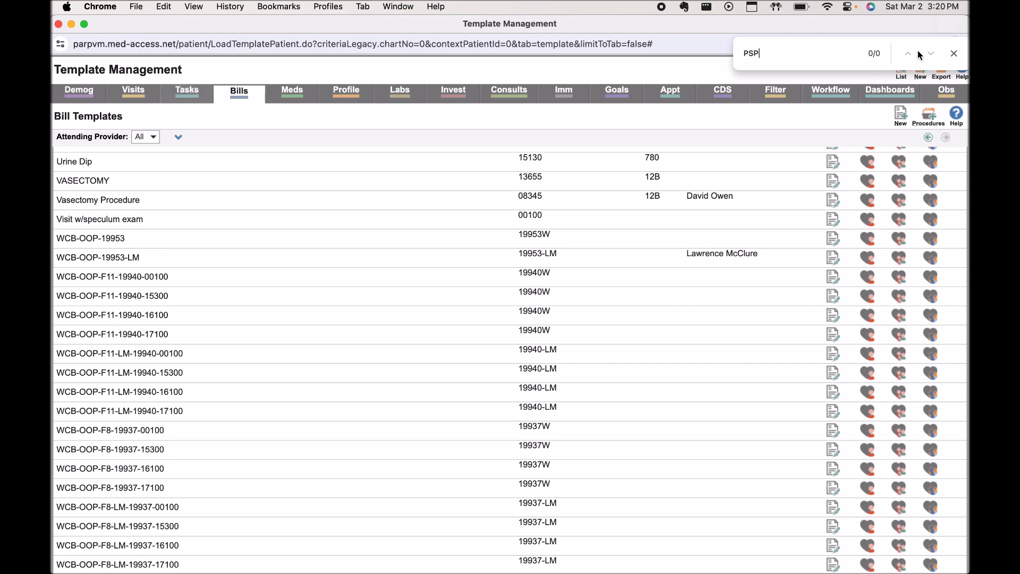
{"action": "left_click", "coordinate": [953, 53]}
{"action": "scroll", "coordinate": [512, 439], "scroll_direction": "up", "scroll_amount": 10}
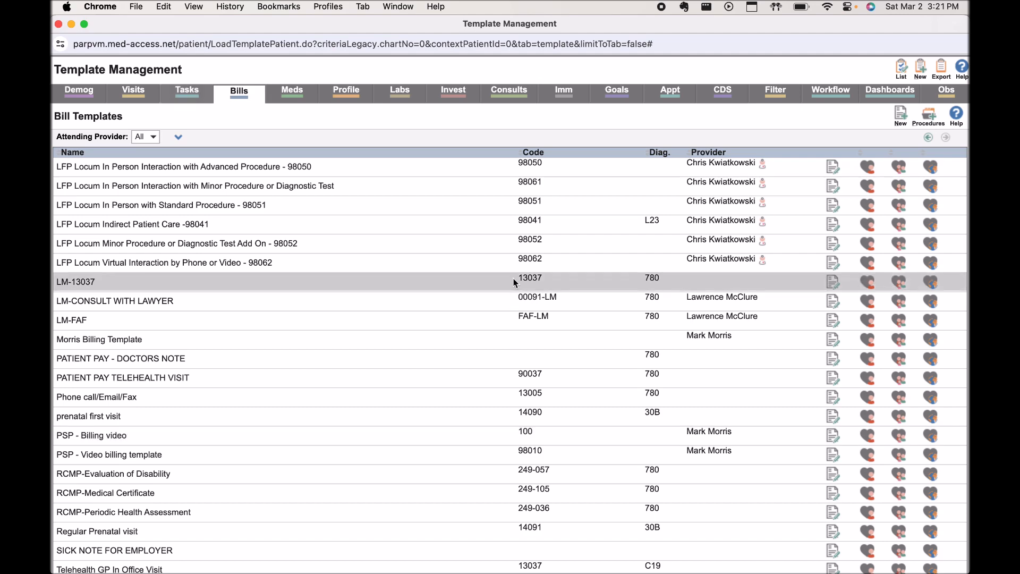
{"action": "scroll", "coordinate": [521, 215], "scroll_direction": "down", "scroll_amount": 1}
{"action": "scroll", "coordinate": [521, 217], "scroll_direction": "down", "scroll_amount": 1}
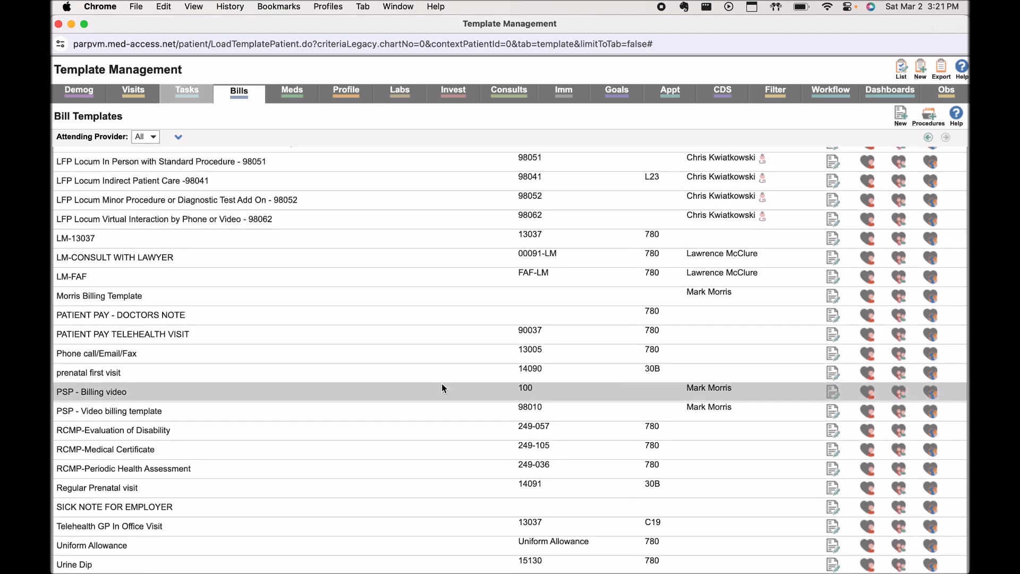
Mark "PSP - Video billing template" as a favourite in the first two favourite categories and close template management
{"action": "left_click", "coordinate": [866, 393]}
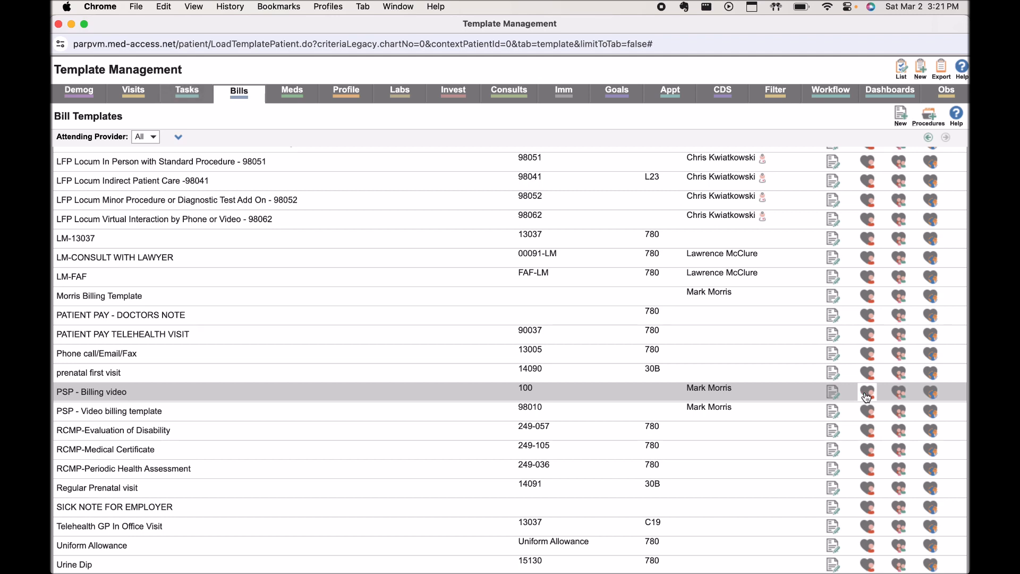
{"action": "left_click", "coordinate": [867, 415]}
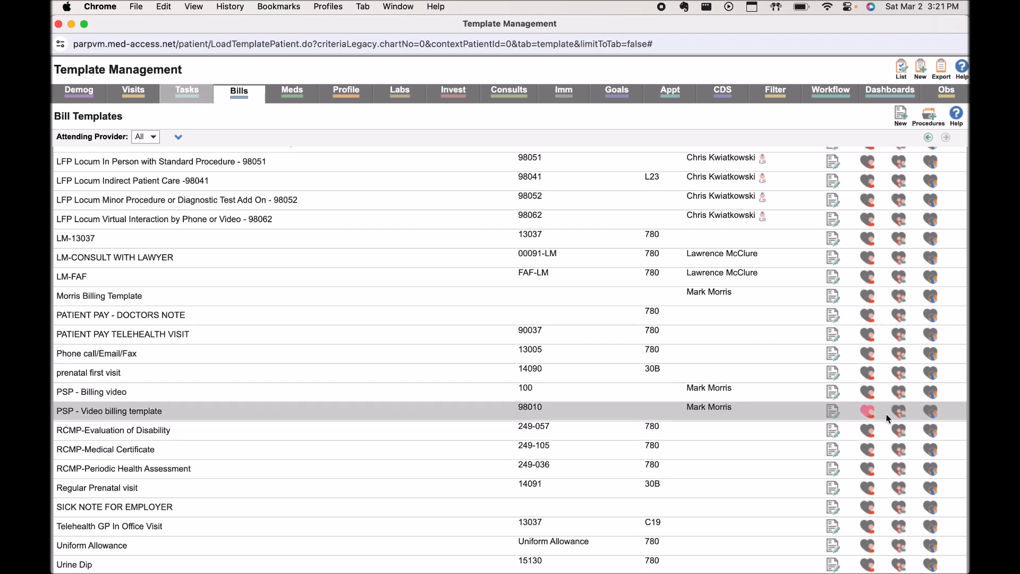
{"action": "left_click", "coordinate": [897, 413]}
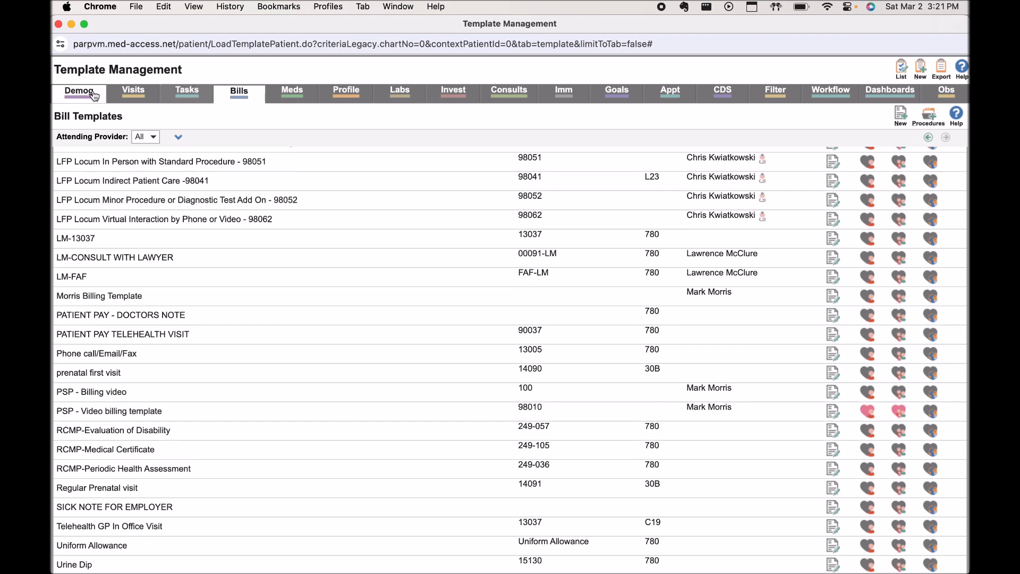
{"action": "scroll", "coordinate": [571, 368], "scroll_direction": "up", "scroll_amount": 2}
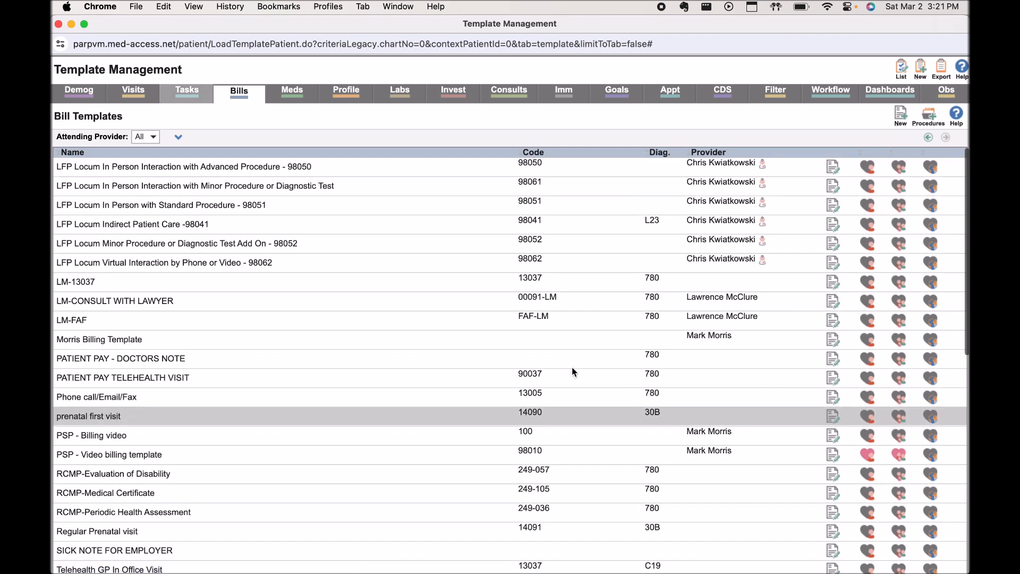
{"action": "left_click", "coordinate": [59, 24]}
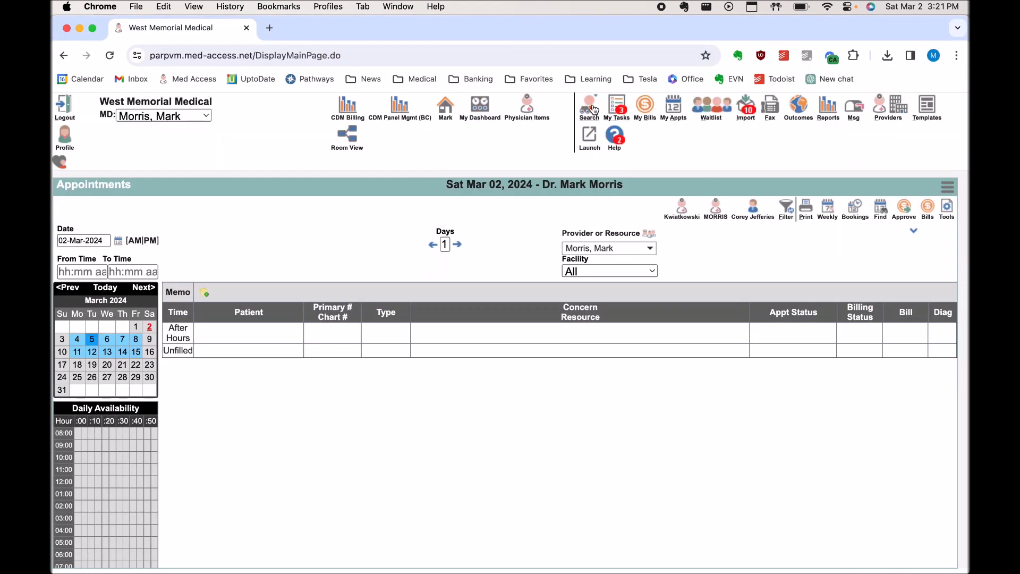
Return to the test patient's open visit and apply "PSP - Video billing template" as its billing item
{"action": "left_click", "coordinate": [623, 107]}
{"action": "left_click", "coordinate": [626, 133]}
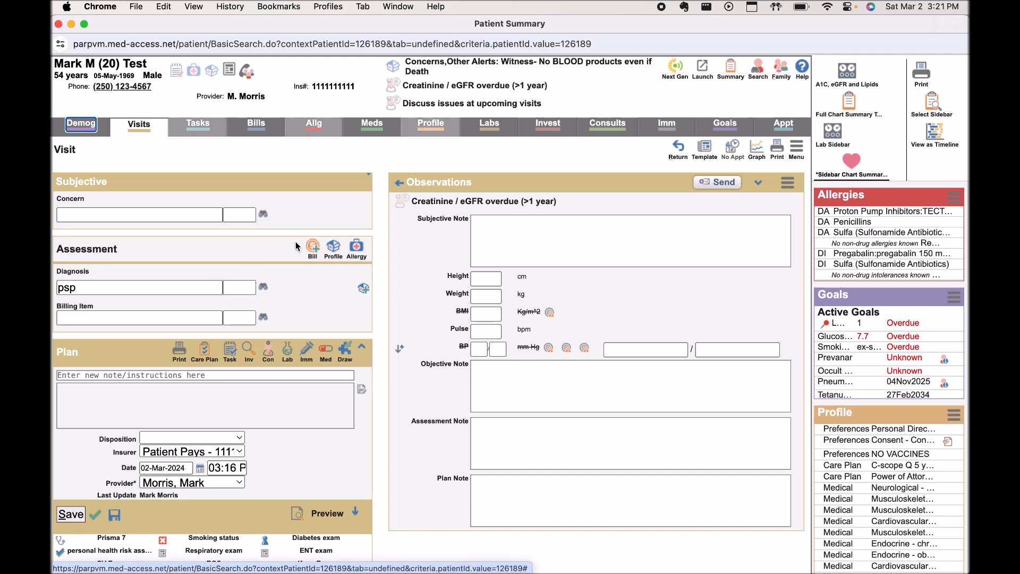
{"action": "left_click", "coordinate": [313, 246]}
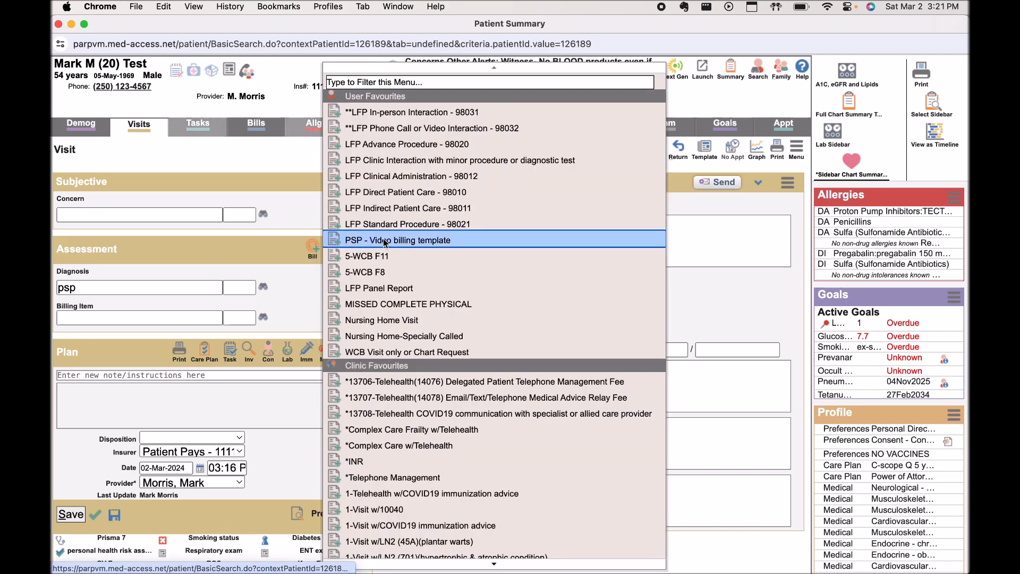
{"action": "left_click", "coordinate": [418, 240]}
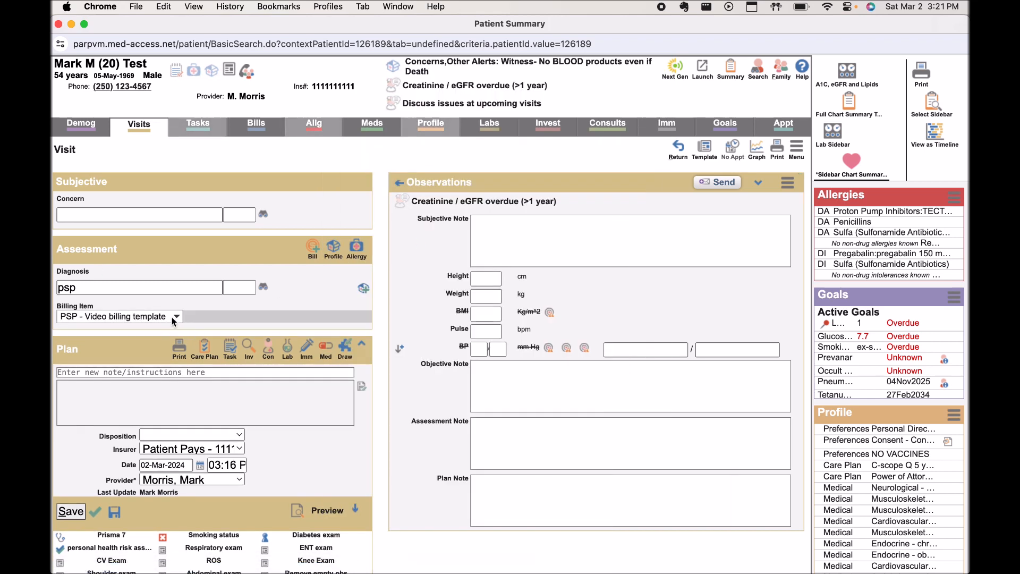
Open the visit's bill to examine the fields filled from the template, and close it again
{"action": "left_click", "coordinate": [314, 249]}
{"action": "left_click", "coordinate": [314, 249]}
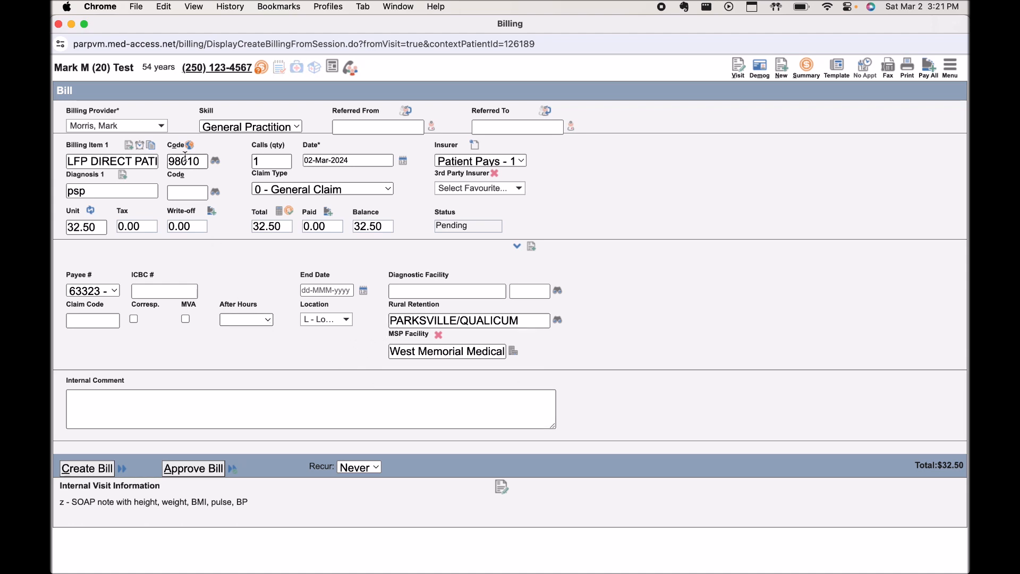
{"action": "left_click", "coordinate": [58, 25]}
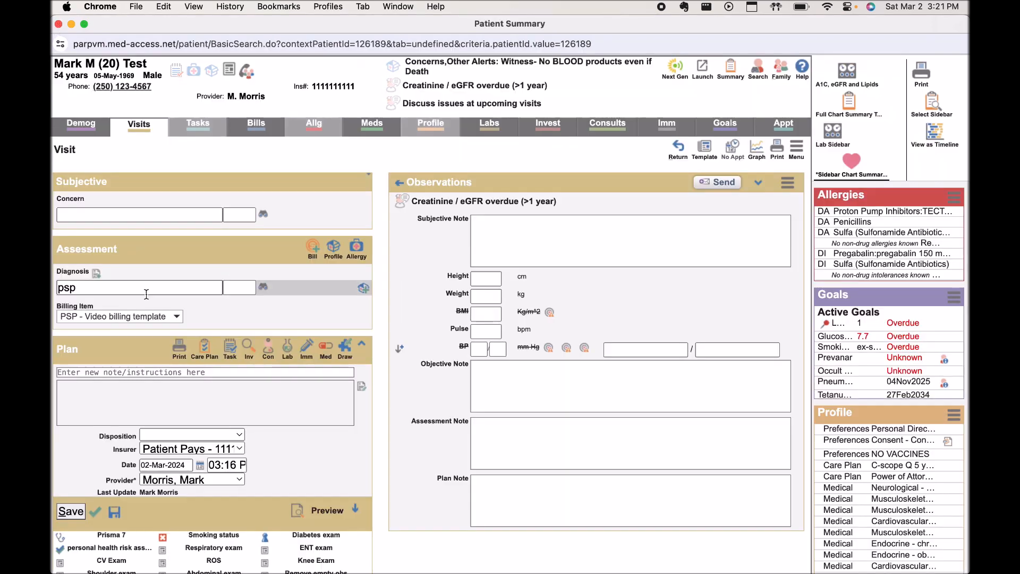
Set the visit's diagnosis to RESPIRATORY (UPPER), code 465, and check how it carries over to the bill
{"action": "double_click", "coordinate": [110, 290]}
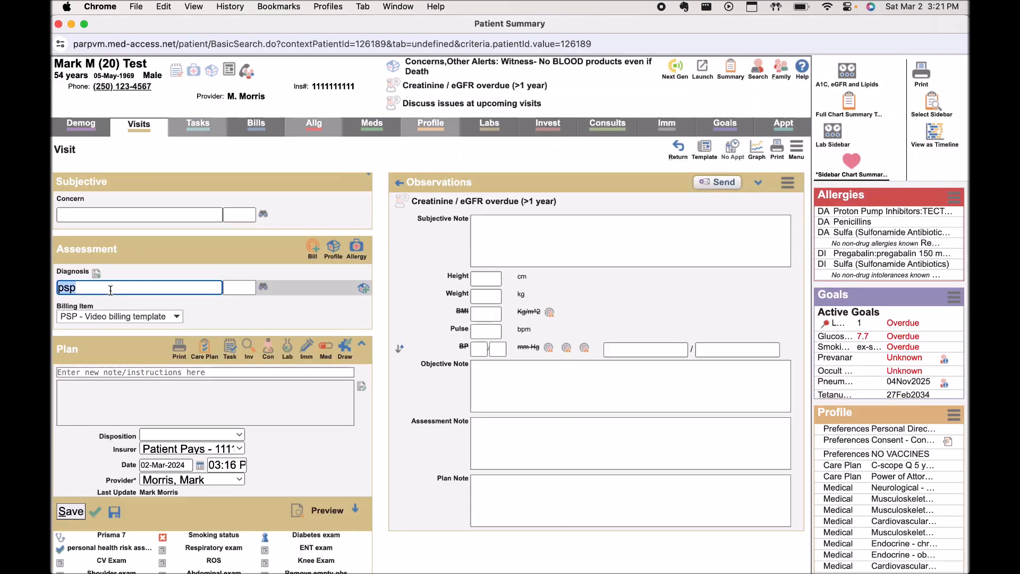
{"action": "type", "text": "upp"}
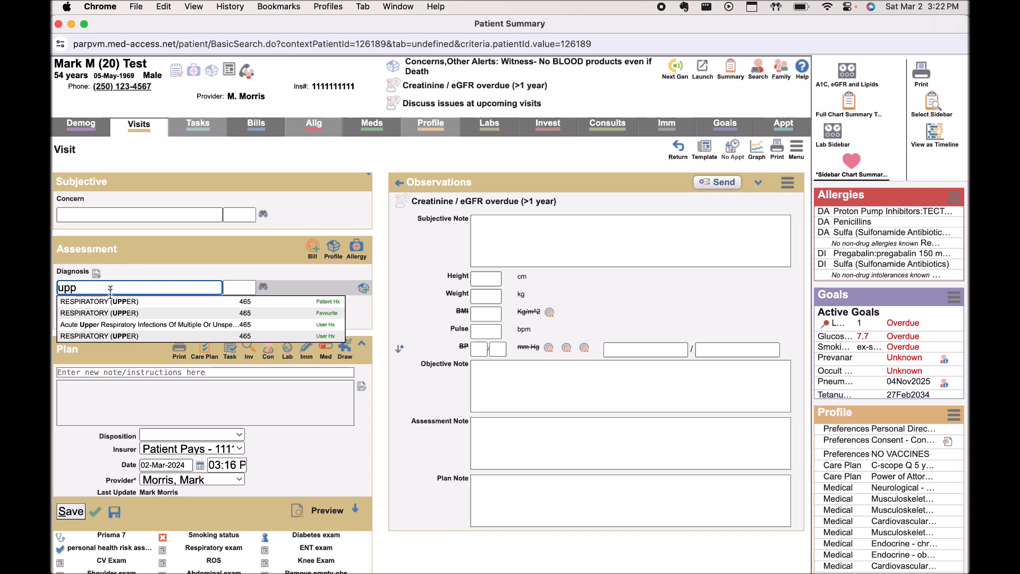
{"action": "left_click", "coordinate": [100, 301]}
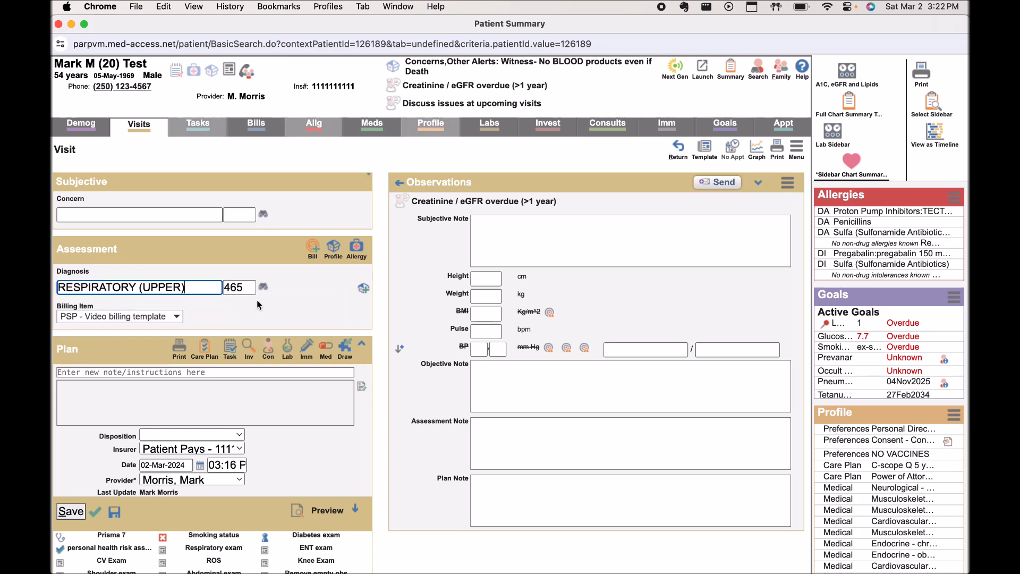
{"action": "left_click", "coordinate": [313, 249]}
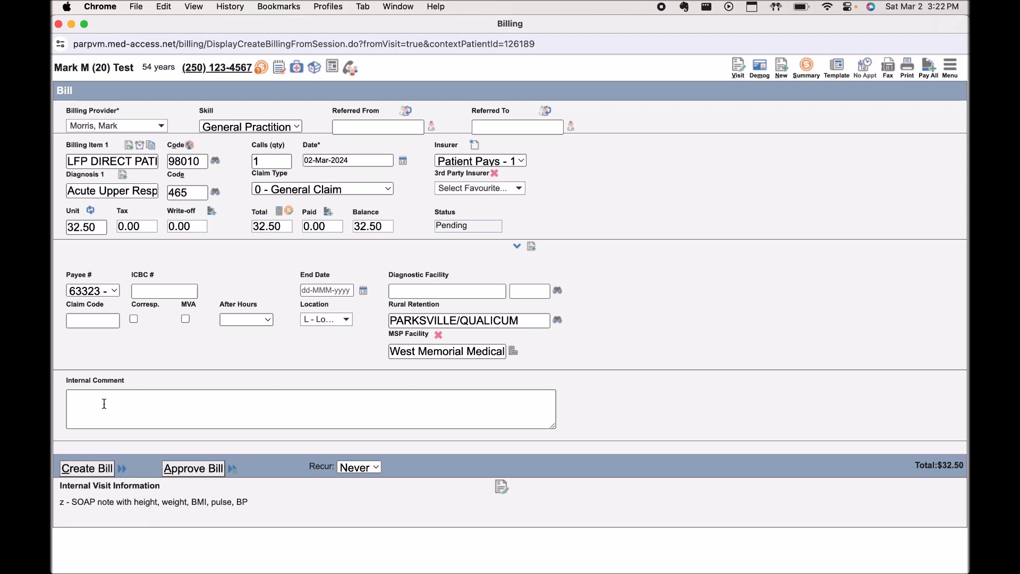
{"action": "left_click", "coordinate": [59, 25]}
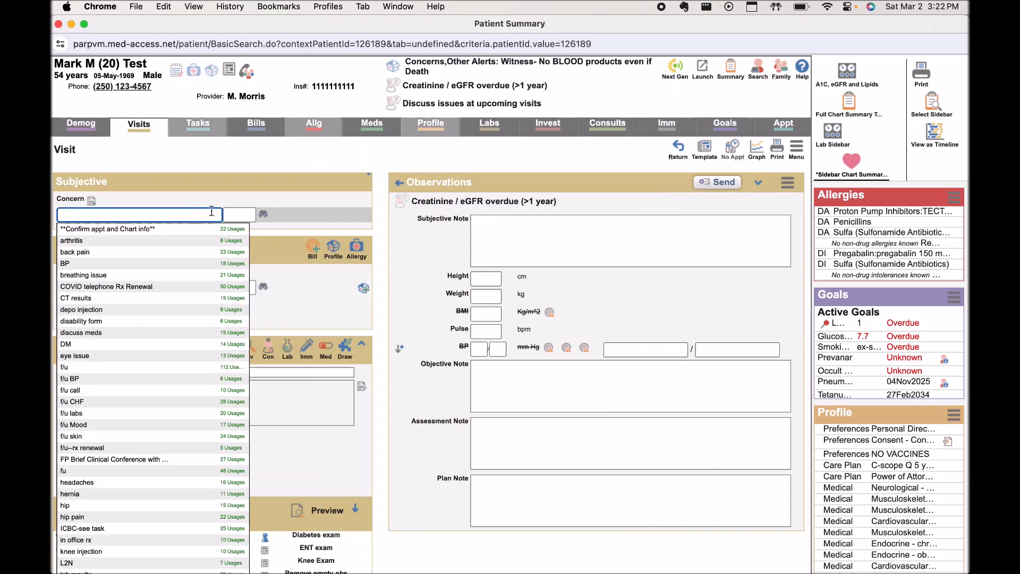
Close the patient's visit without saving its changes
{"action": "left_click", "coordinate": [448, 171]}
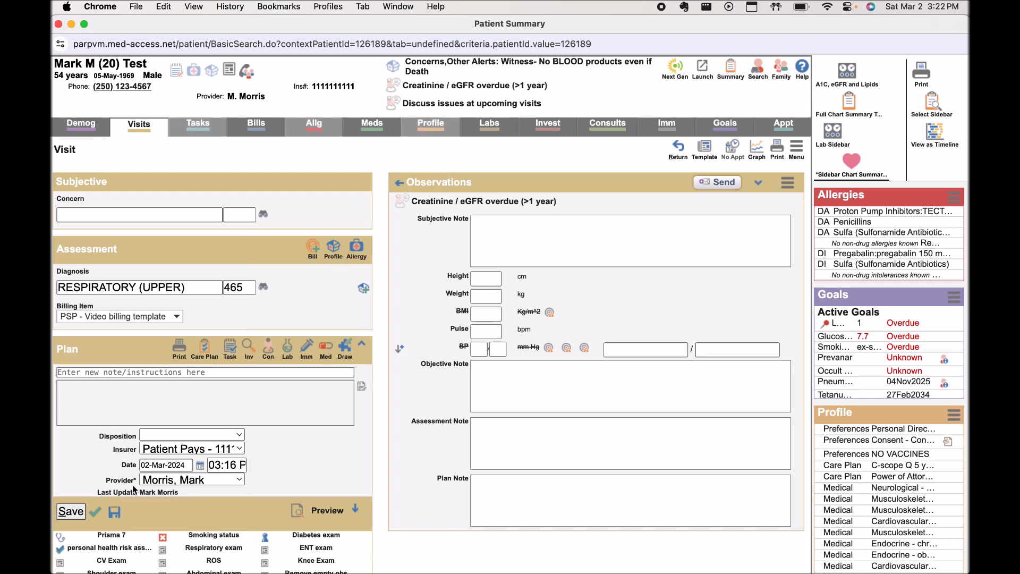
{"action": "left_click", "coordinate": [59, 24]}
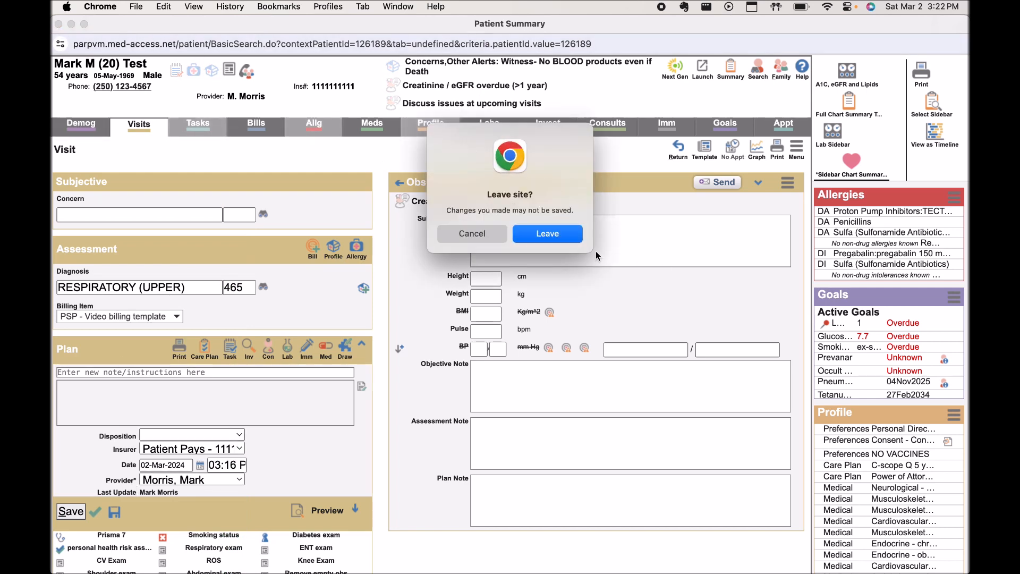
{"action": "left_click", "coordinate": [560, 233]}
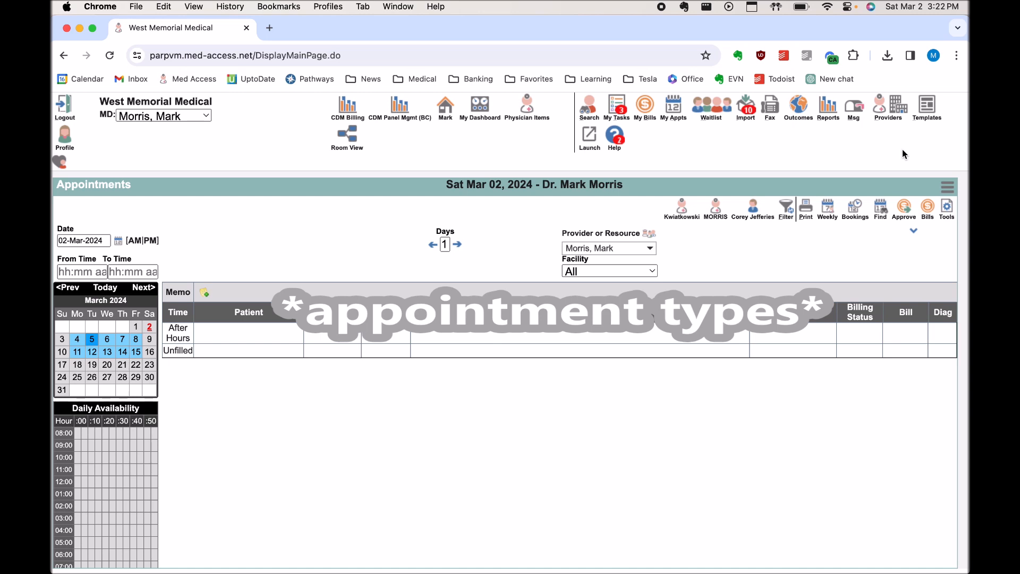
Open the appointment types list from the appointment setup and examine the active types with their colours and durations
{"action": "left_click", "coordinate": [949, 219]}
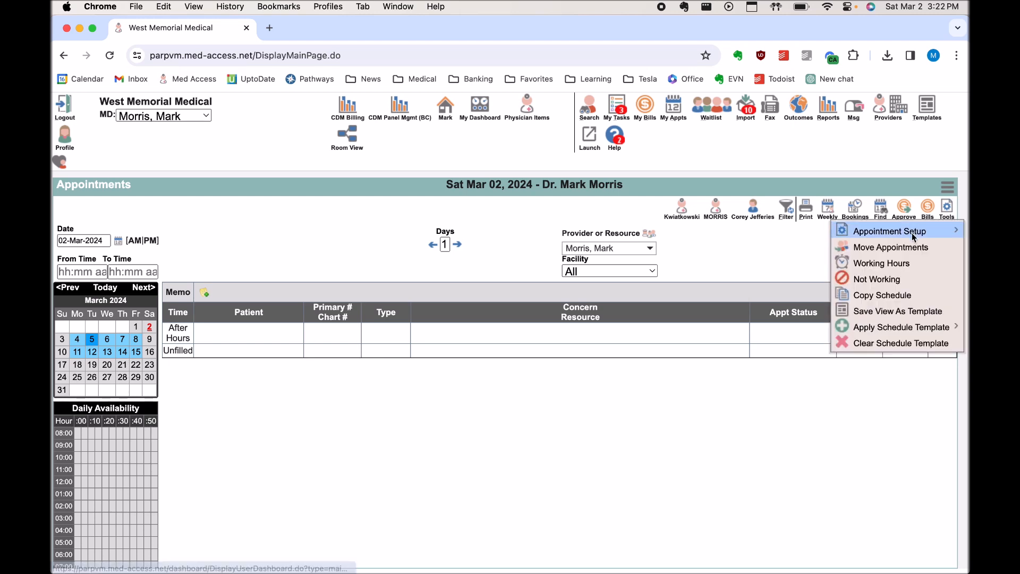
{"action": "mouse_move", "coordinate": [914, 236]}
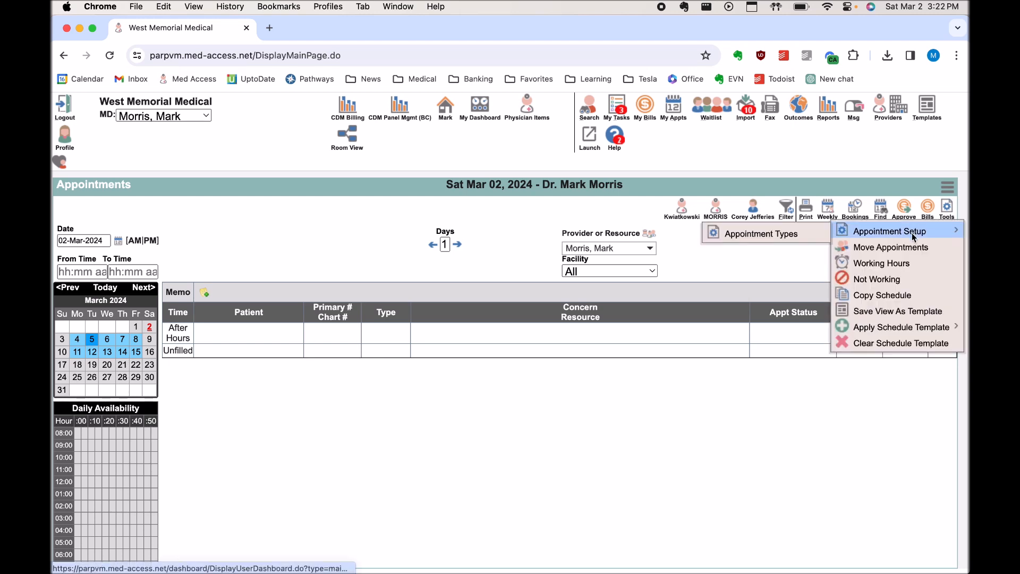
{"action": "left_click", "coordinate": [788, 236]}
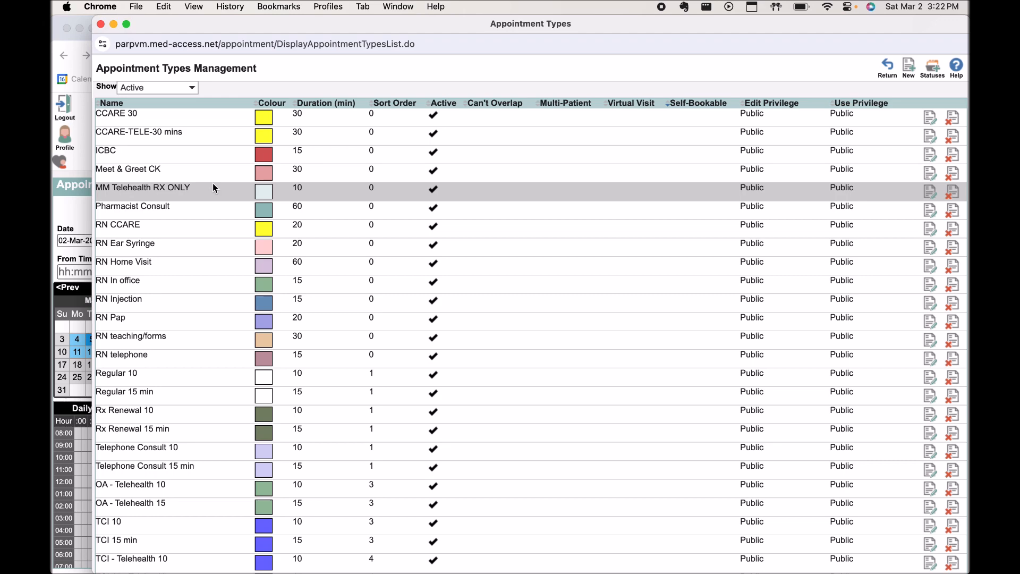
{"action": "scroll", "coordinate": [214, 186], "scroll_direction": "down", "scroll_amount": 15}
{"action": "scroll", "coordinate": [213, 187], "scroll_direction": "down", "scroll_amount": 4}
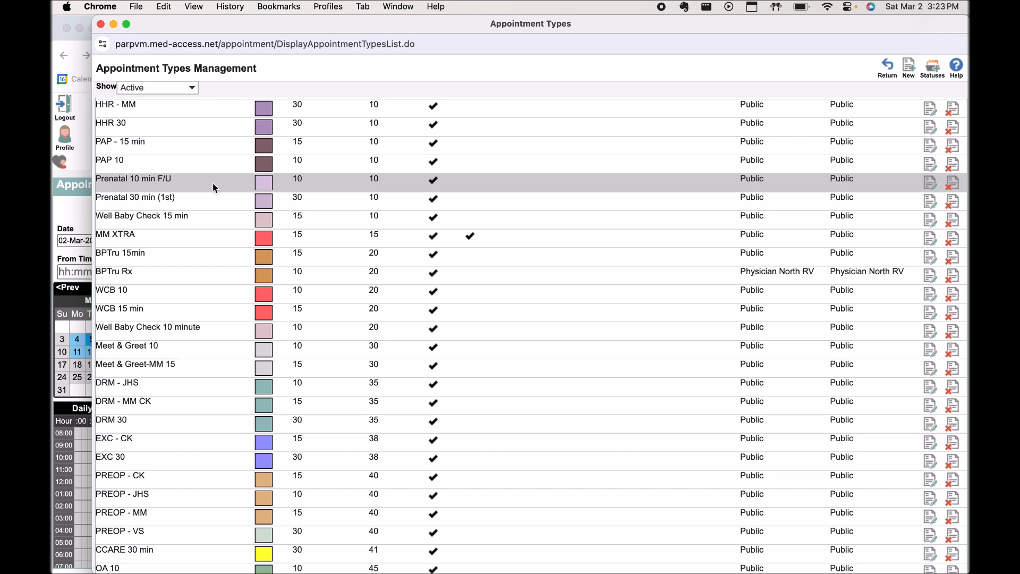
{"action": "scroll", "coordinate": [213, 183], "scroll_direction": "down", "scroll_amount": 7}
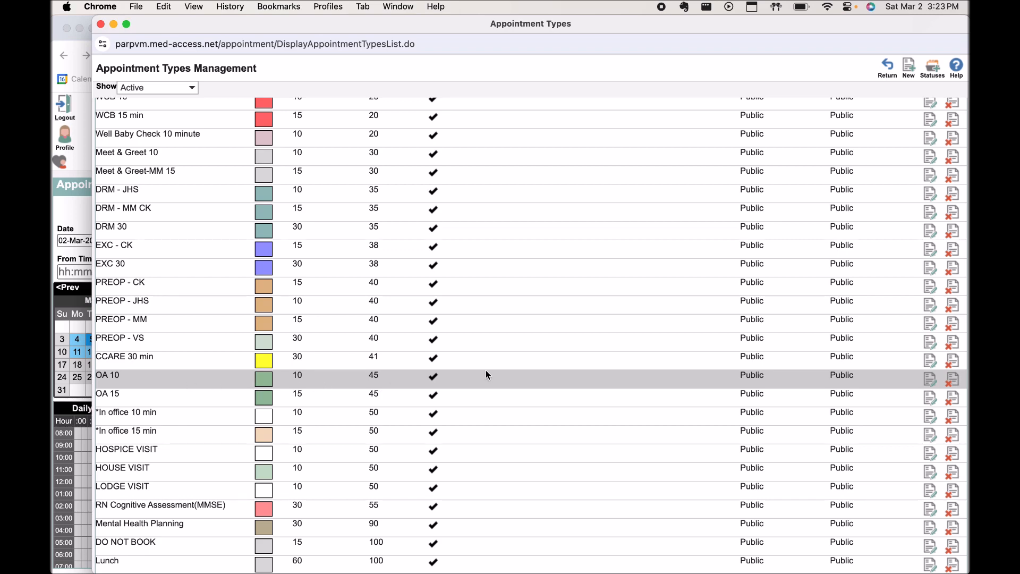
{"action": "scroll", "coordinate": [661, 364], "scroll_direction": "up", "scroll_amount": 15}
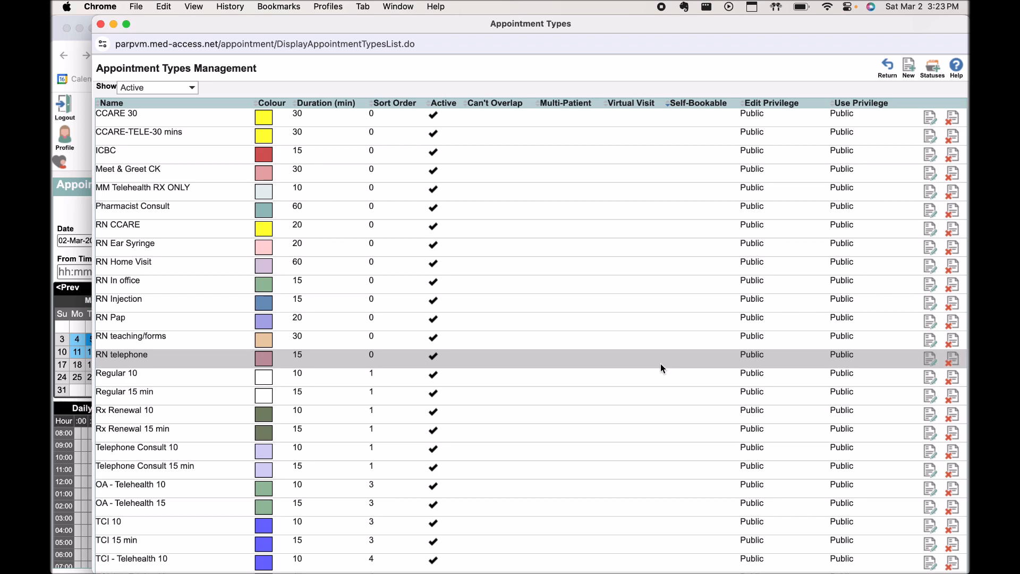
Start a new appointment type named "PSP - Virtual call" with a duration of 10 minutes
{"action": "left_click", "coordinate": [910, 69]}
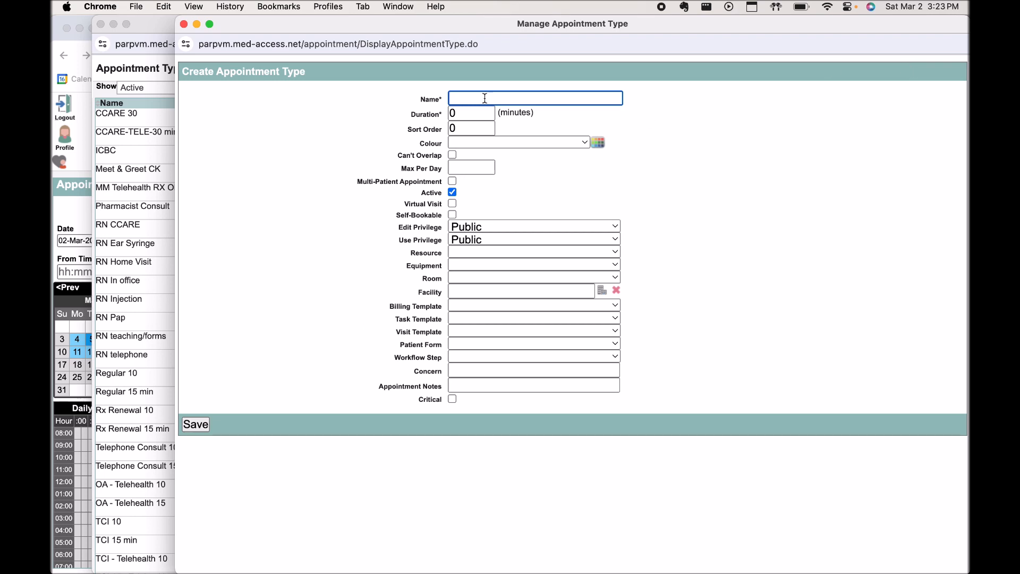
{"action": "type", "text": "PSP"}
{"action": "type", "text": " - Video"}
{"action": "key", "text": "BackSpace"}
{"action": "key", "text": "BackSpace"}
{"action": "key", "text": "BackSpace"}
{"action": "type", "text": "rtual call"}
{"action": "left_click", "coordinate": [453, 114]}
{"action": "type", "text": "10"}
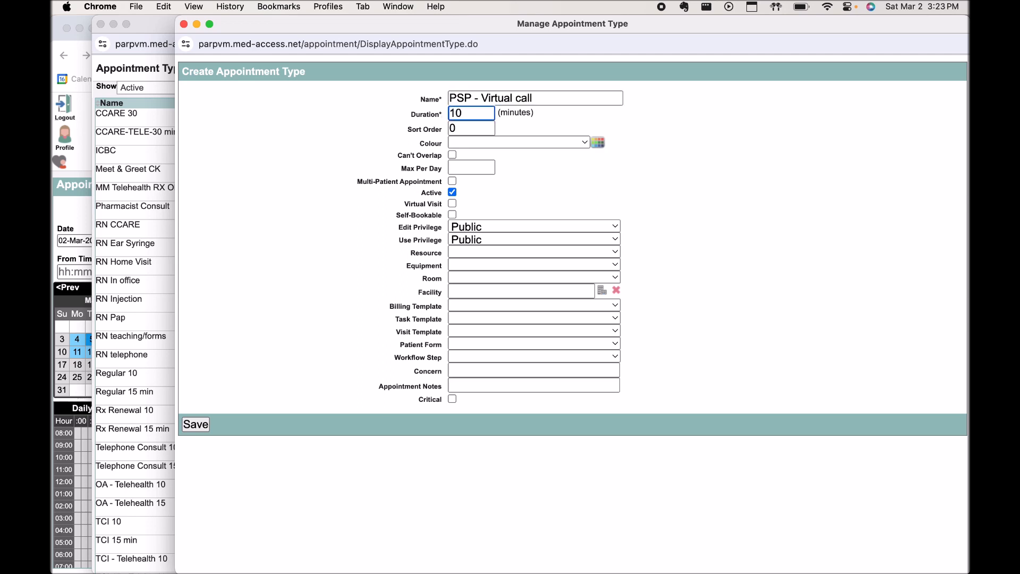
Set the appointment type's colour to Dark Immunization Gray and its billing template to "**LFP Phone Call or Video Interaction - 98032"
{"action": "left_click", "coordinate": [569, 142]}
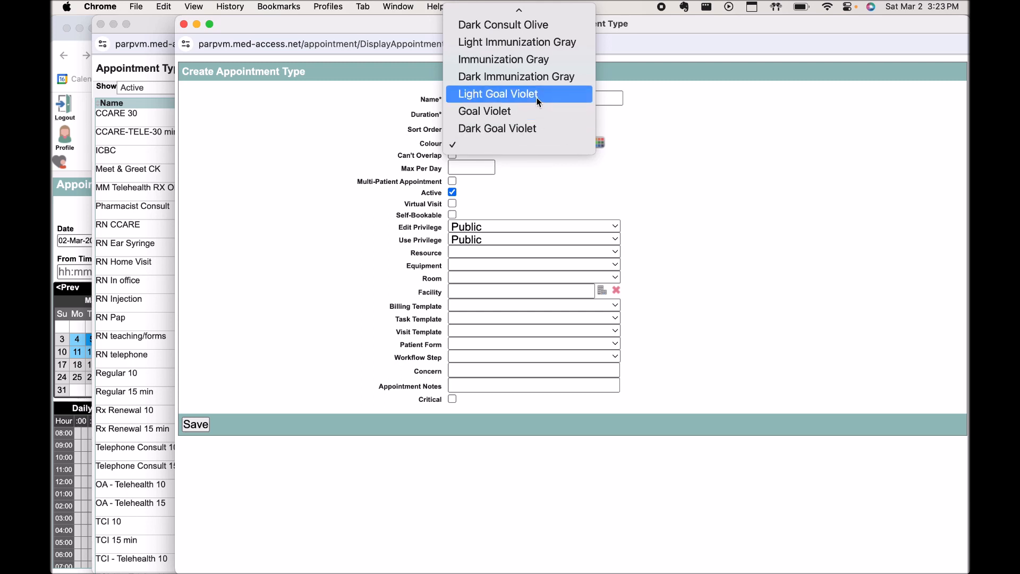
{"action": "left_click", "coordinate": [536, 76]}
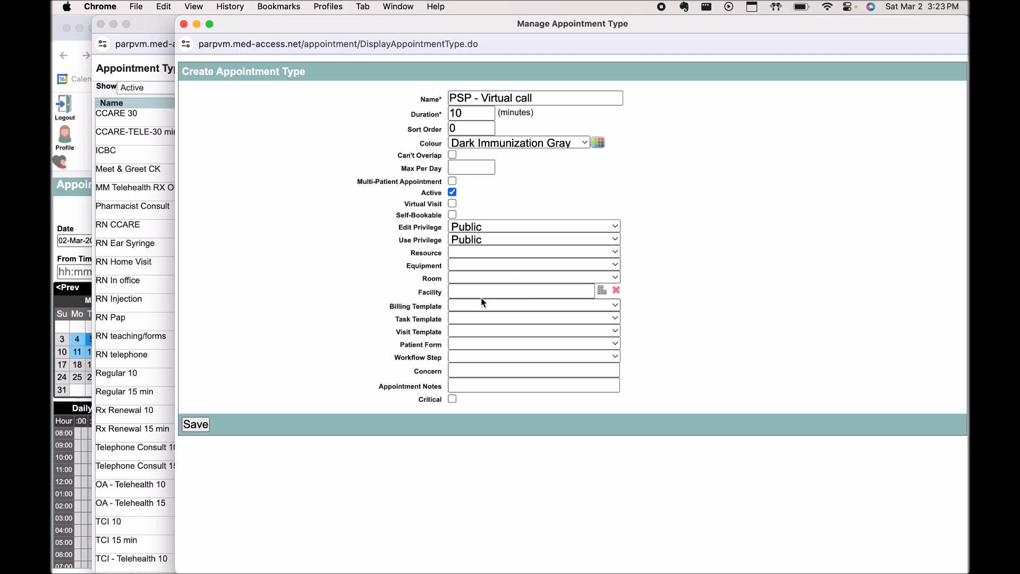
{"action": "left_click", "coordinate": [467, 310]}
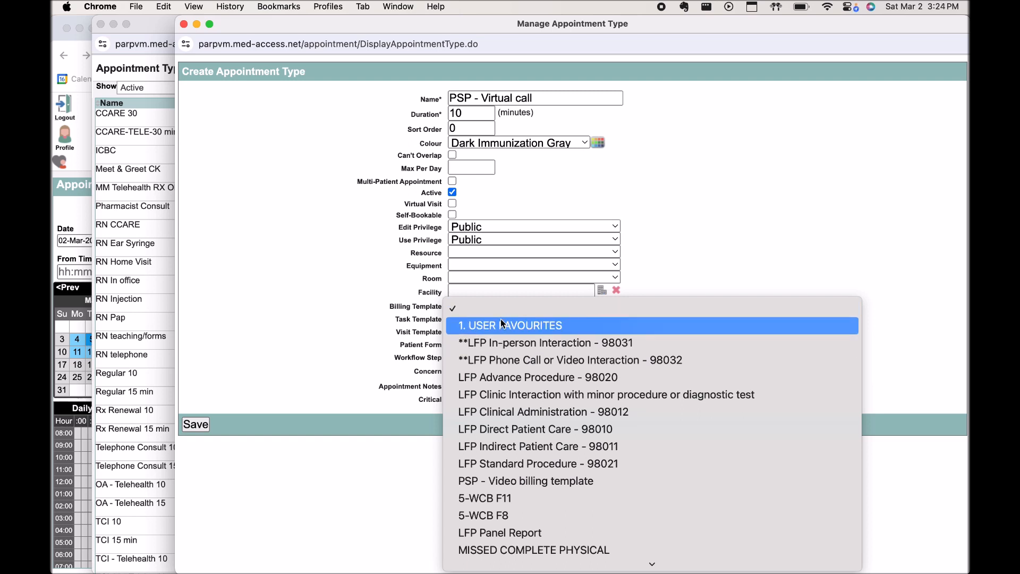
{"action": "left_click", "coordinate": [532, 359]}
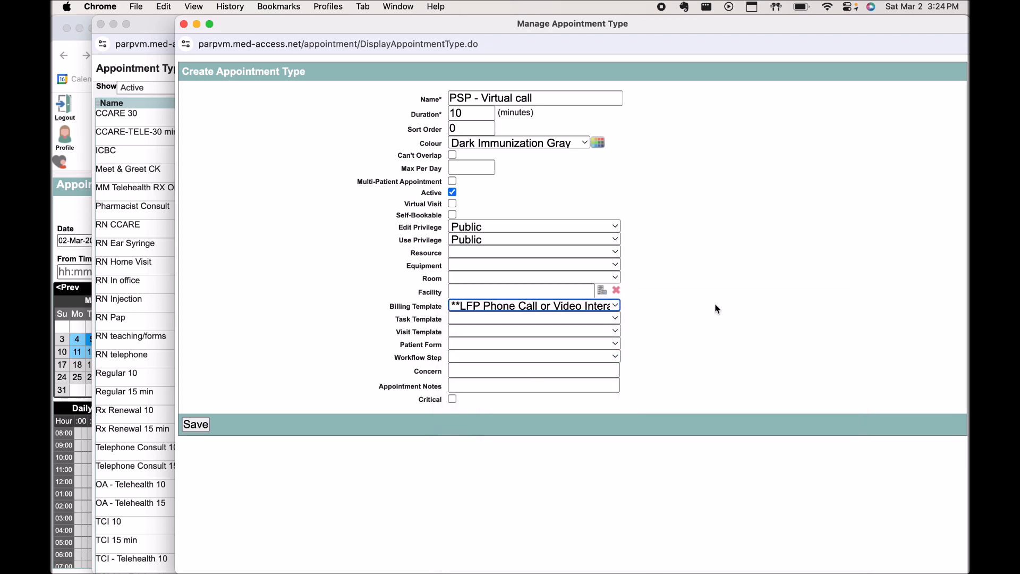
{"action": "left_click", "coordinate": [608, 331]}
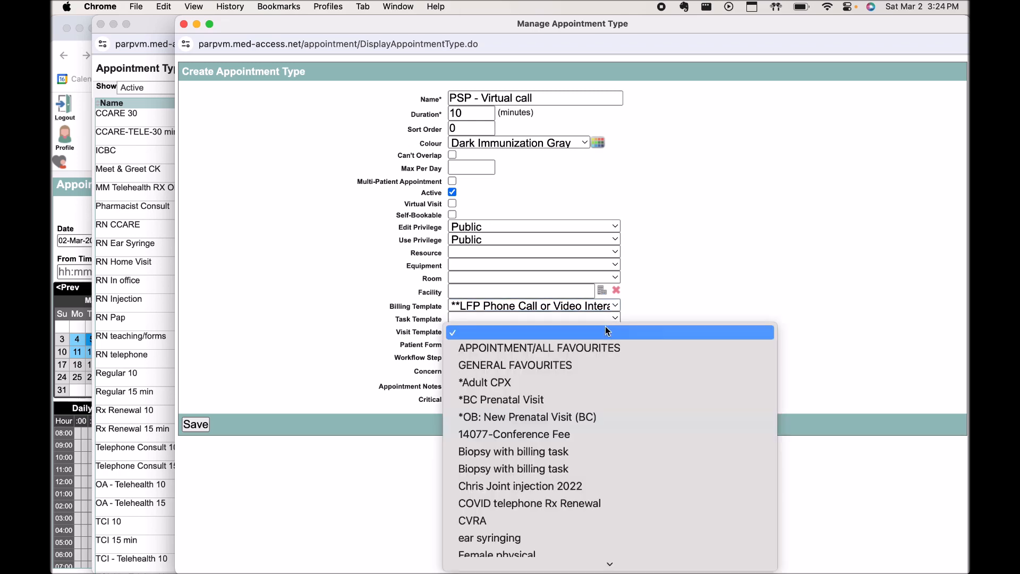
{"action": "type", "text": "pr"}
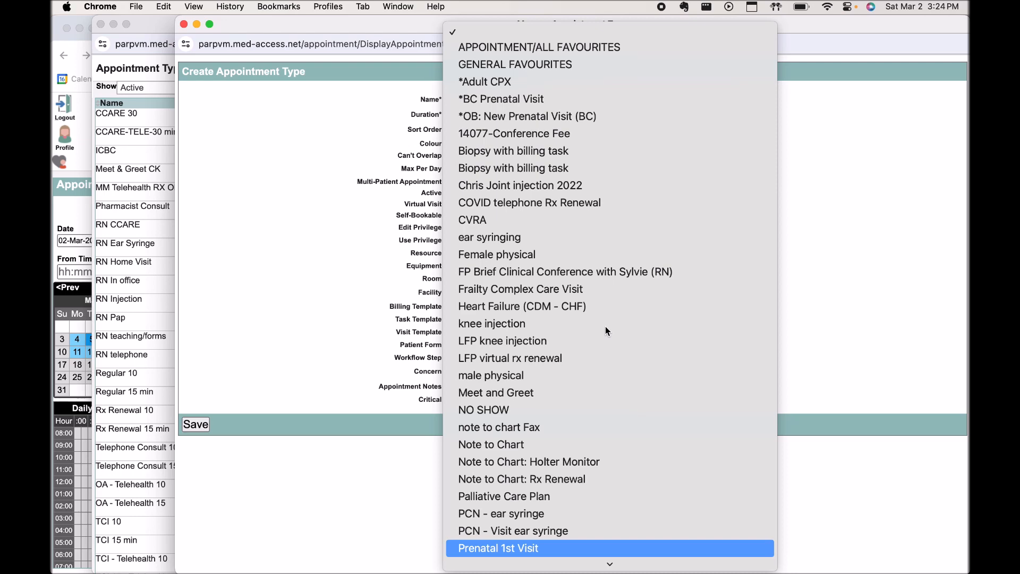
{"action": "left_click", "coordinate": [824, 322]}
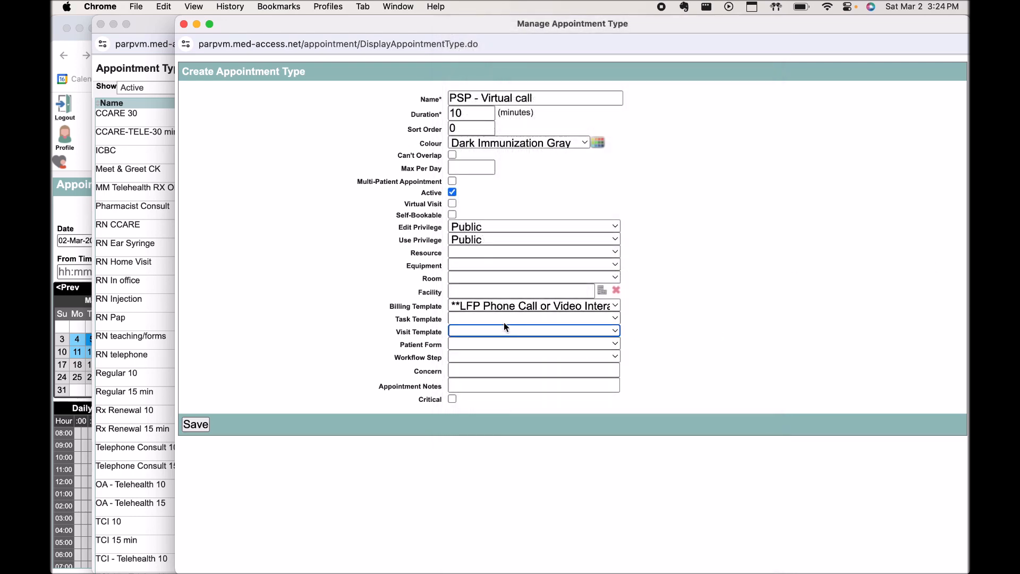
Set the new appointment type's visit template to "LFP virtual rx renewal"
{"action": "left_click", "coordinate": [507, 338]}
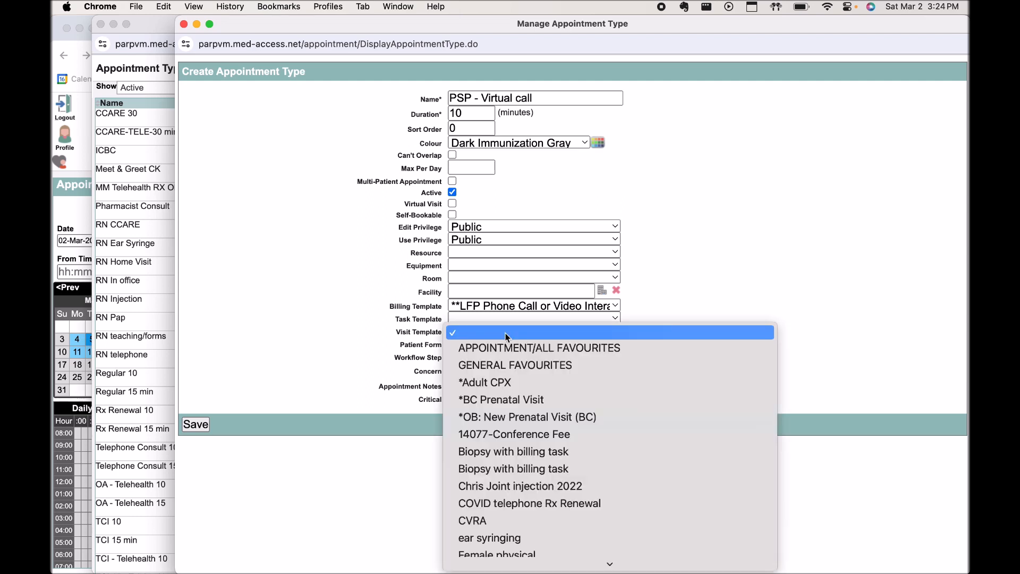
{"action": "key", "text": "Down"}
{"action": "key", "text": "Down"}
{"action": "key", "text": "Down"}
{"action": "key", "text": "Down"}
{"action": "key", "text": "Down"}
{"action": "key", "text": "Down"}
{"action": "key", "text": "Down"}
{"action": "key", "text": "Down"}
{"action": "key", "text": "Down"}
{"action": "key", "text": "Down"}
{"action": "key", "text": "Down"}
{"action": "key", "text": "Down"}
{"action": "key", "text": "Down"}
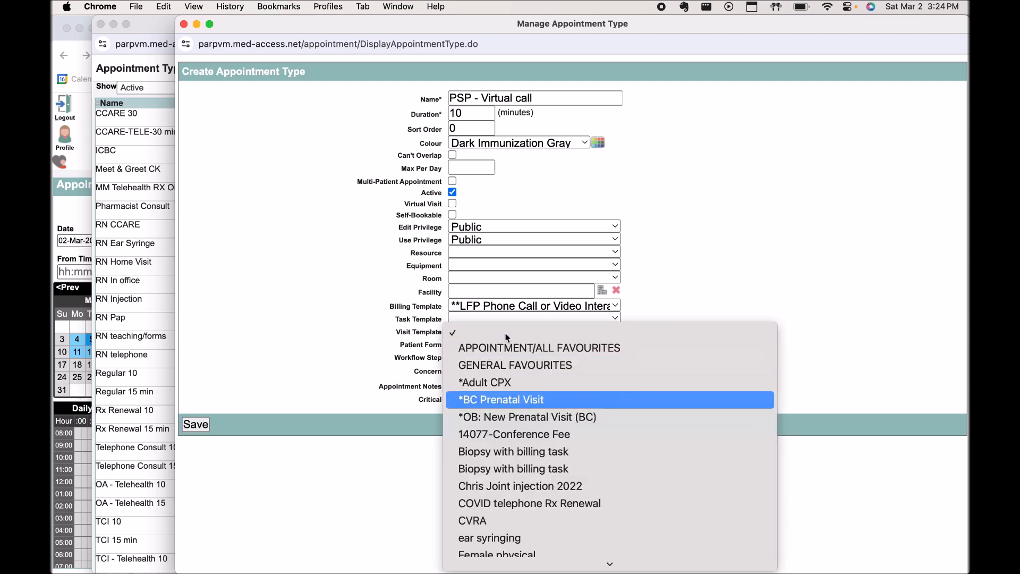
{"action": "key", "text": "Down"}
{"action": "key", "text": "Down"}
{"action": "key", "text": "Down"}
{"action": "key", "text": "Down"}
{"action": "key", "text": "Down"}
{"action": "key", "text": "Down"}
{"action": "key", "text": "Down"}
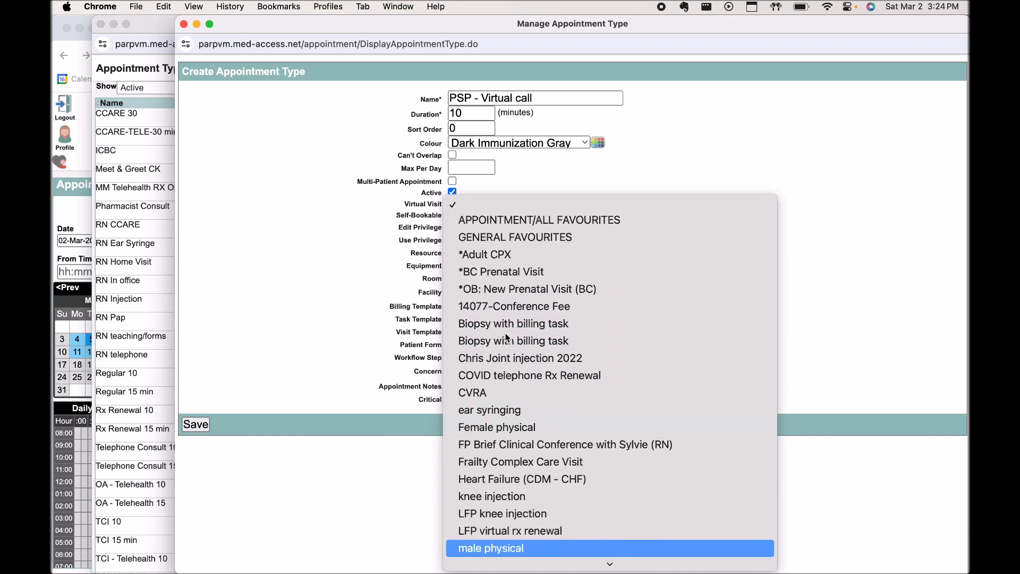
{"action": "key", "text": "Up"}
{"action": "key", "text": "Return"}
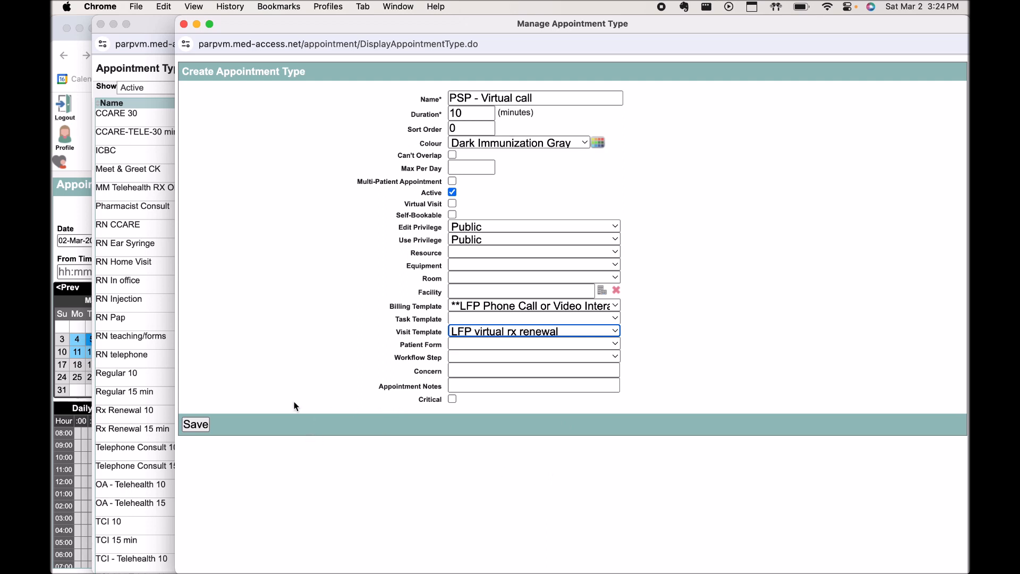
Save the appointment type, locate it in the list by searching for "PSP", and close the appointment types list
{"action": "left_click", "coordinate": [196, 424]}
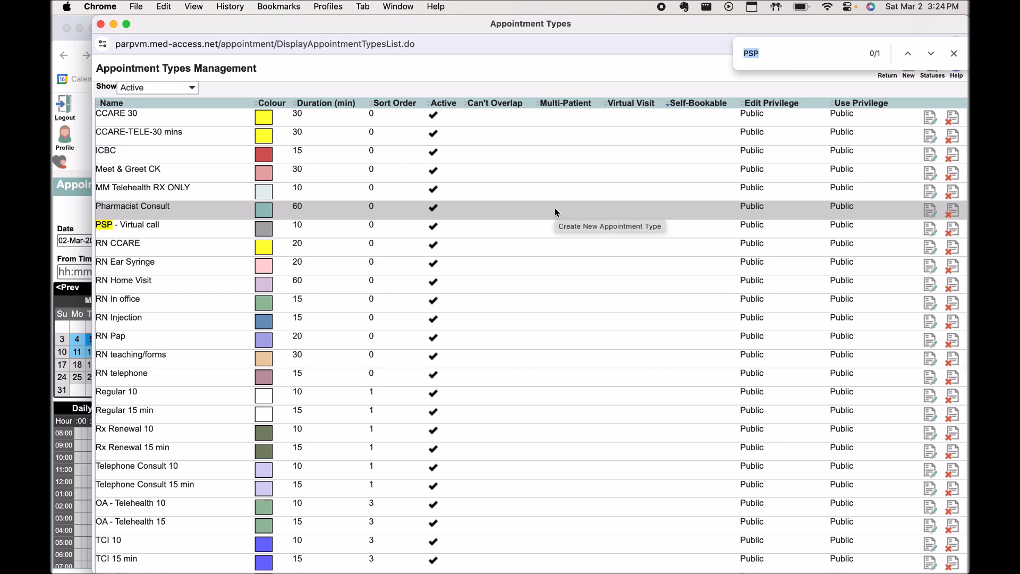
{"action": "left_click", "coordinate": [930, 53]}
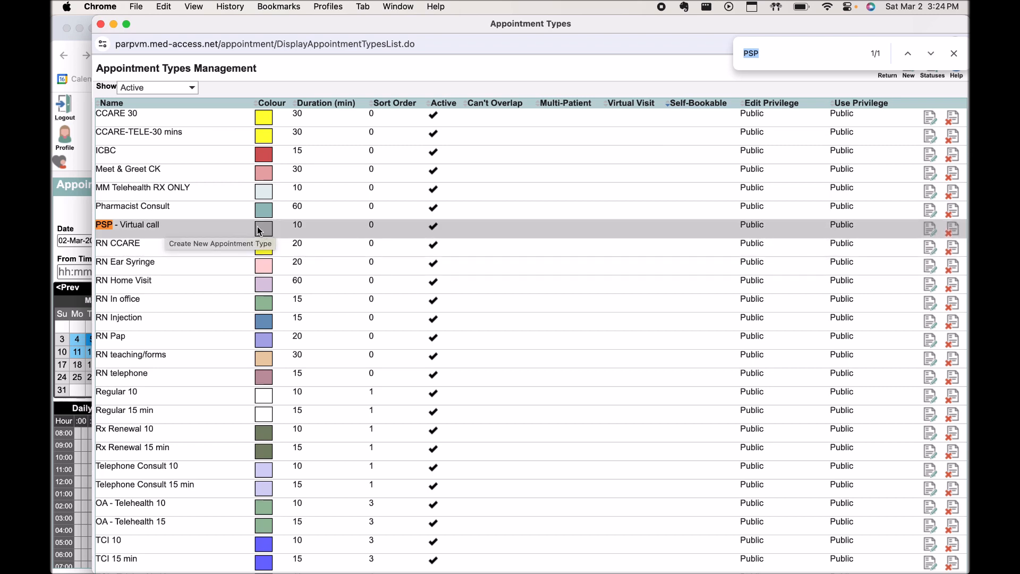
{"action": "left_click", "coordinate": [101, 24]}
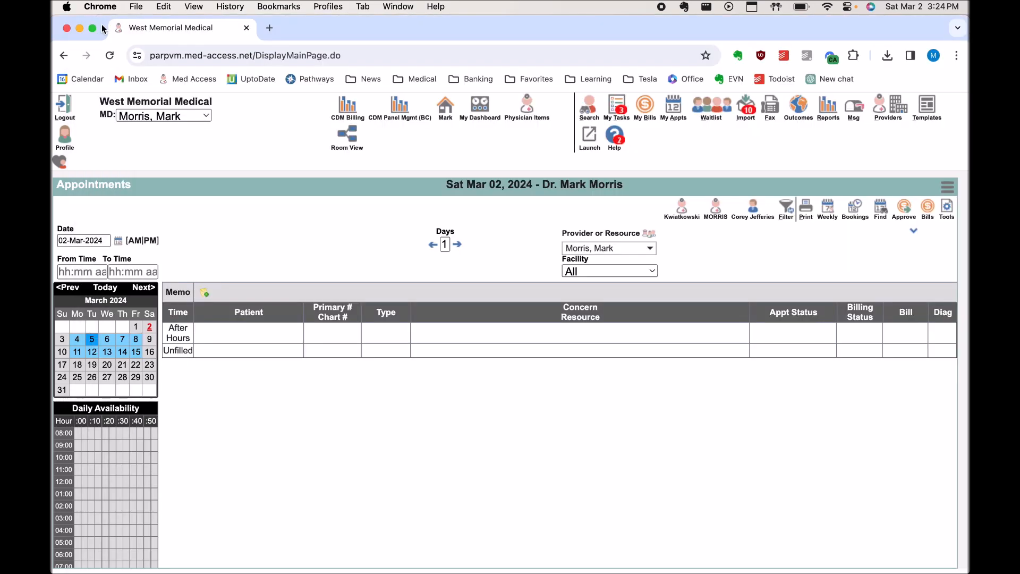
Start a new appointment on 02-Mar-2024 for the default test patient with the type "PSP - Virtual call"
{"action": "left_click", "coordinate": [177, 333]}
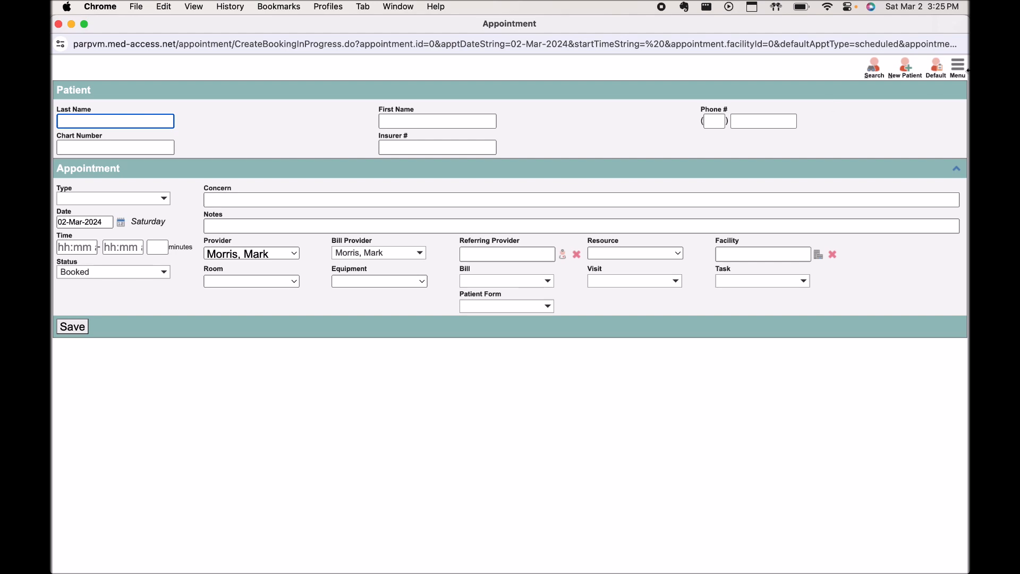
{"action": "left_click", "coordinate": [938, 71]}
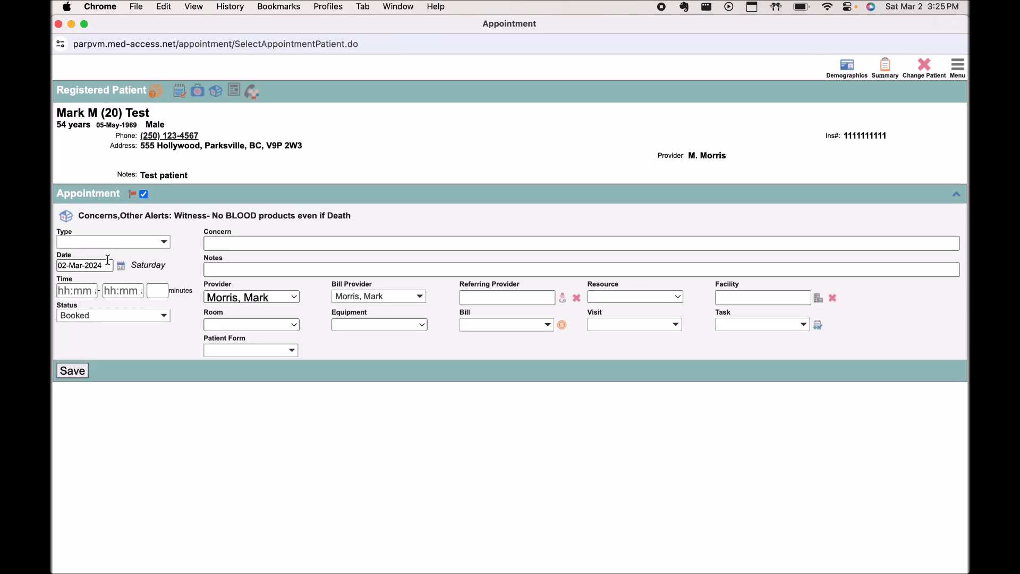
{"action": "left_click", "coordinate": [107, 245]}
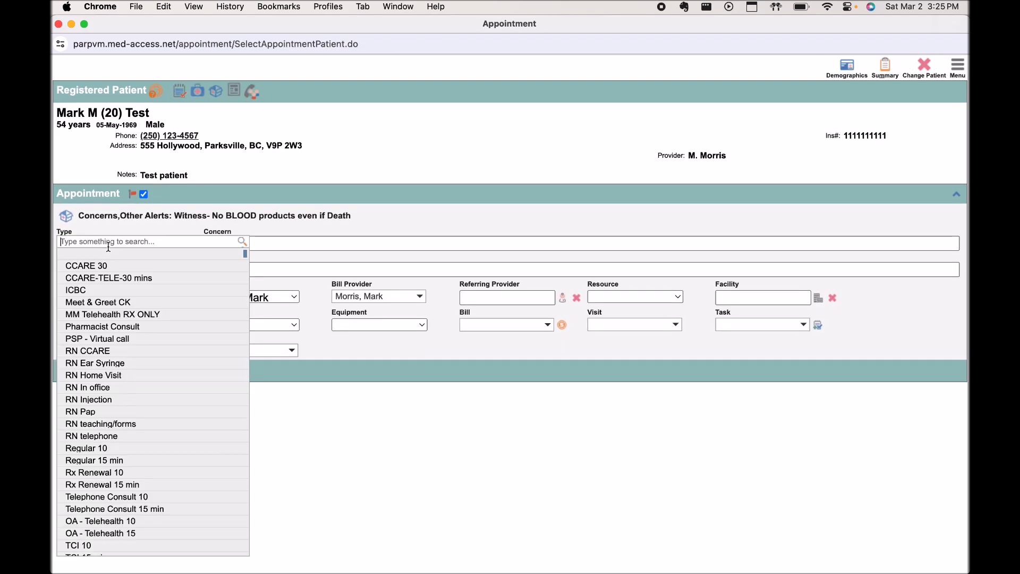
{"action": "left_click", "coordinate": [110, 338]}
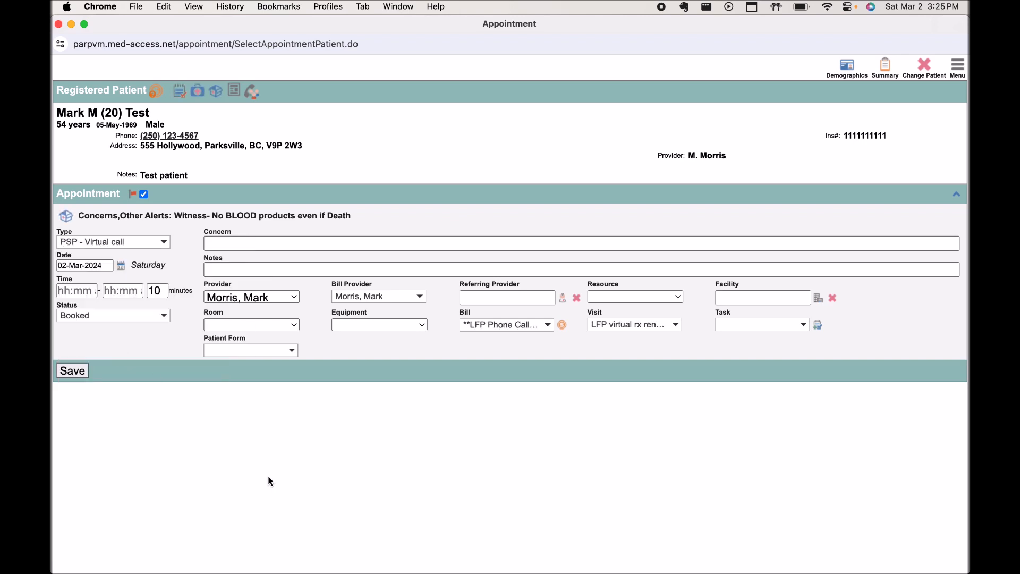
Enter "Call for script" as the appointment's concern
{"action": "left_click", "coordinate": [261, 242]}
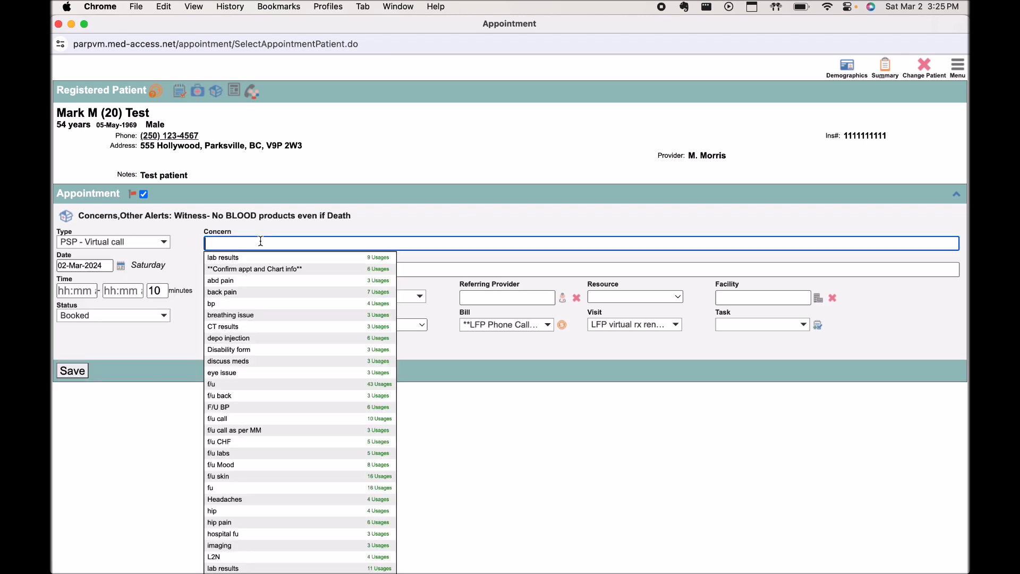
{"action": "type", "text": "Call"}
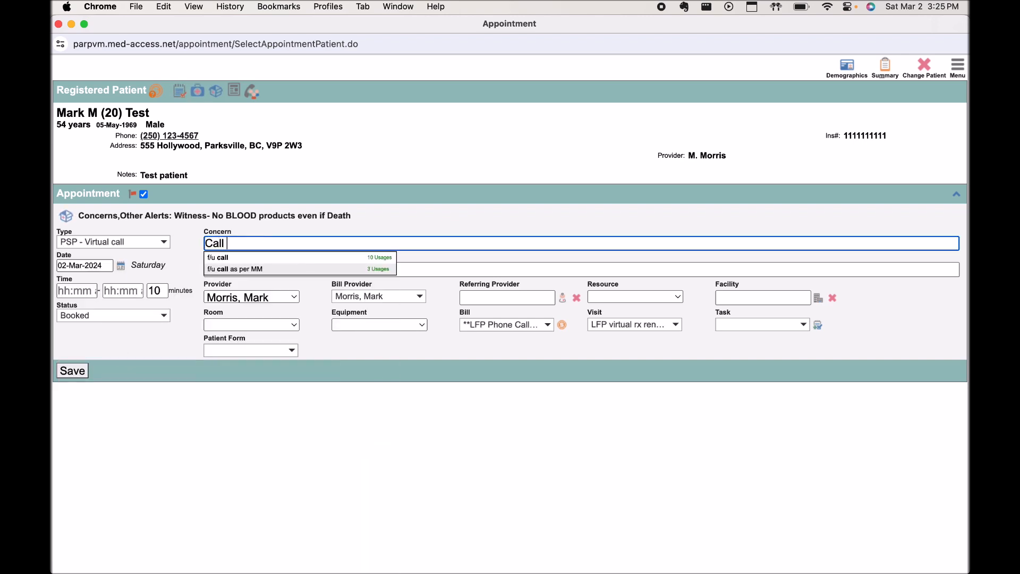
{"action": "type", "text": " for scripy"}
{"action": "key", "text": "BackSpace"}
{"action": "type", "text": "t"}
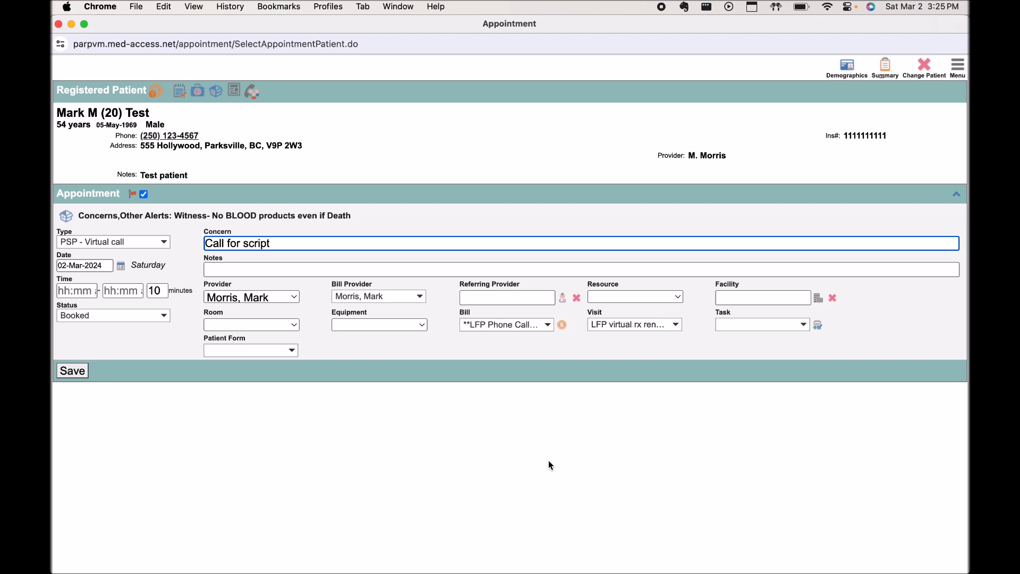
Set the appointment's start time to 03:20 PM and save the booking
{"action": "left_click", "coordinate": [73, 291]}
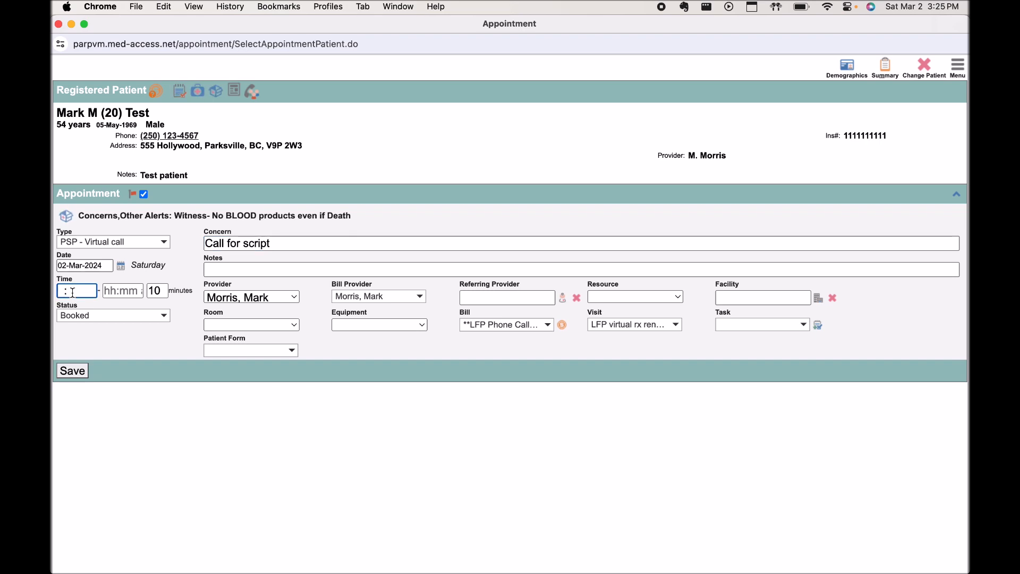
{"action": "type", "text": "1320p"}
{"action": "left_click", "coordinate": [157, 348]}
{"action": "left_click", "coordinate": [69, 376]}
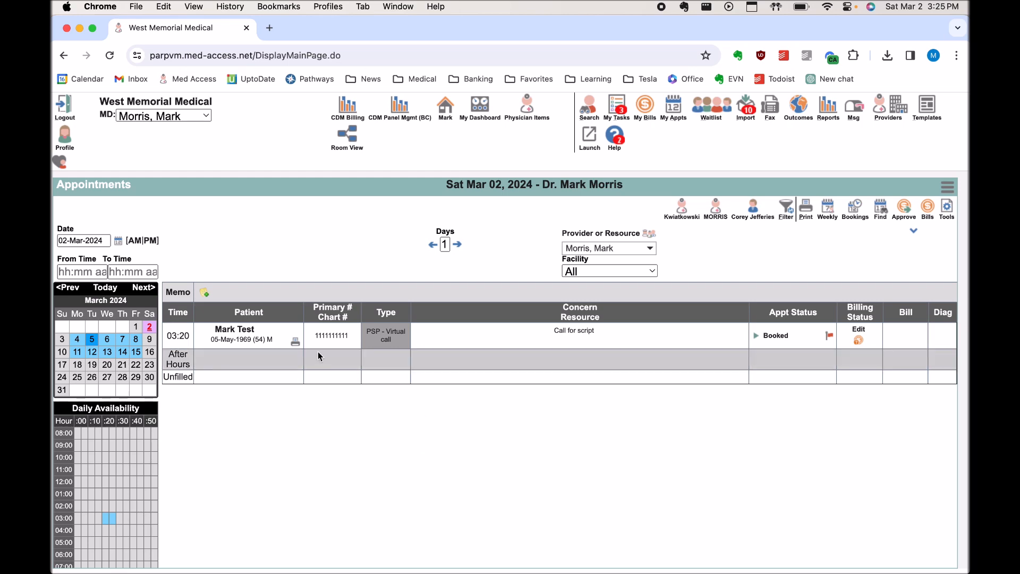
Sign off the open visit with diagnosis "psp" in the booked patient's chart, and start a new visit from the reopened chart
{"action": "left_click", "coordinate": [250, 335]}
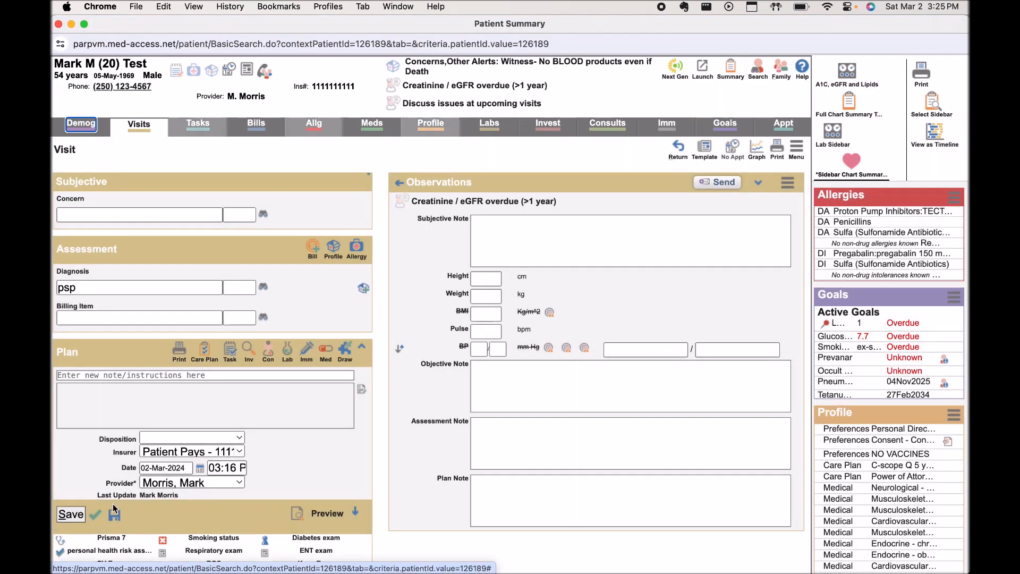
{"action": "left_click", "coordinate": [97, 513]}
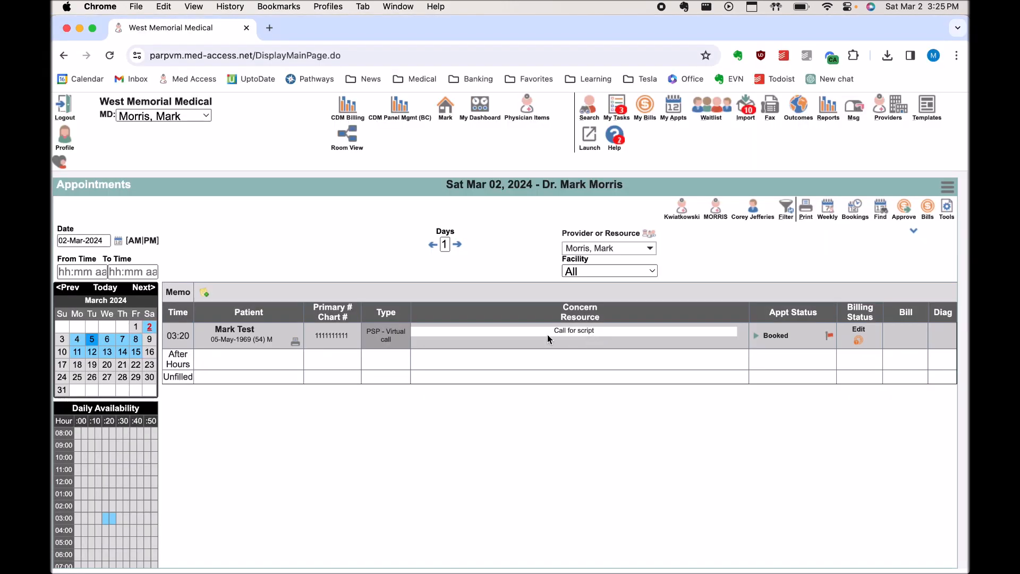
{"action": "left_click", "coordinate": [235, 329]}
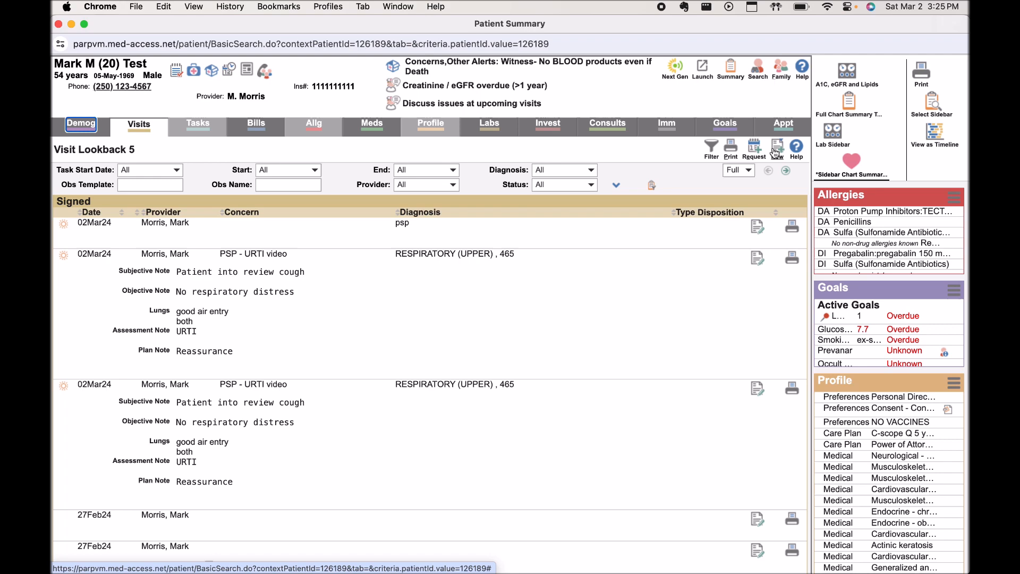
{"action": "left_click", "coordinate": [775, 153]}
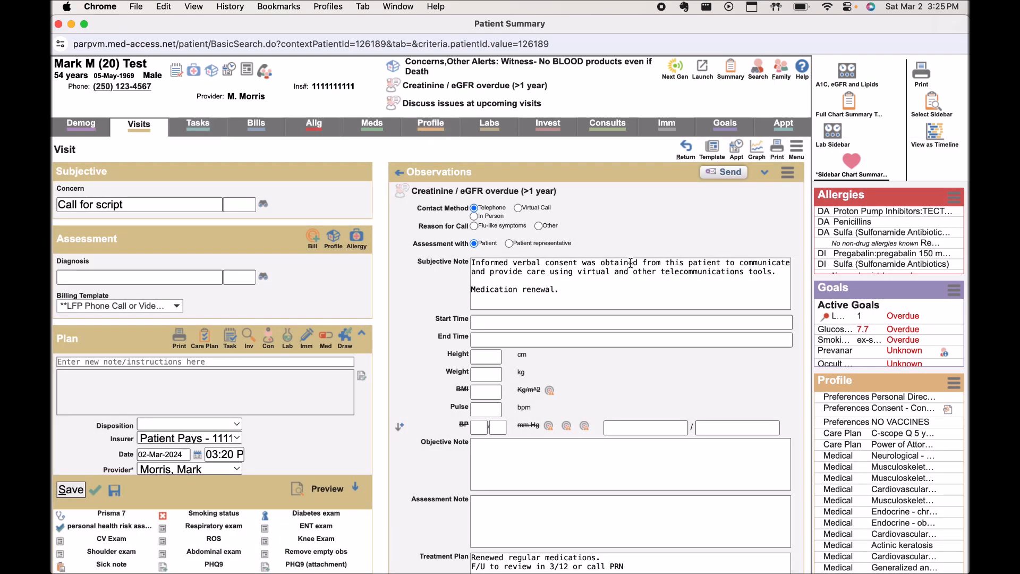
Examine the new visit's prefilled contact method, subjective note, treatment plan and billing template, including the previous subjective note values
{"action": "scroll", "coordinate": [597, 305], "scroll_direction": "down", "scroll_amount": 2}
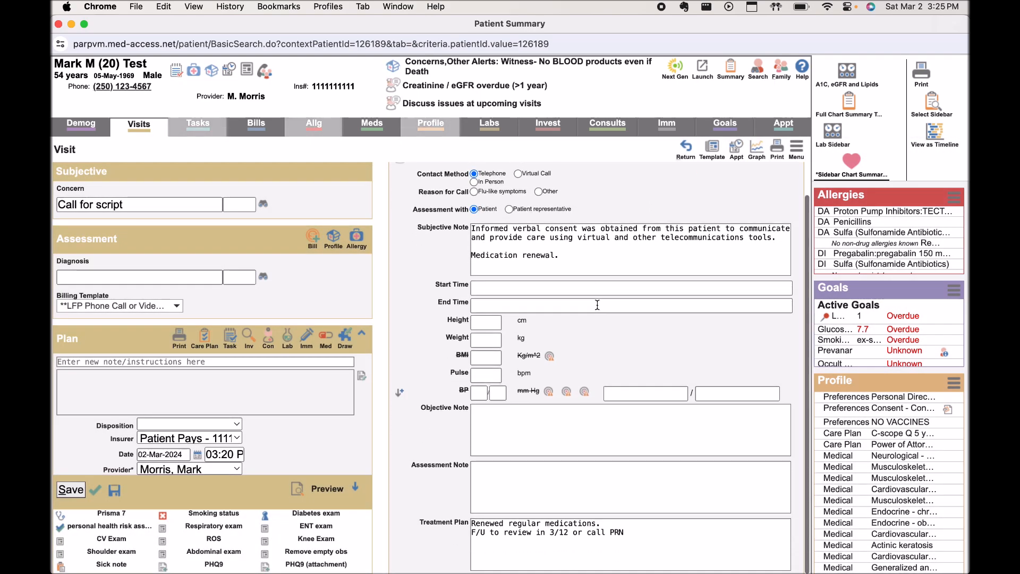
{"action": "scroll", "coordinate": [597, 305], "scroll_direction": "up", "scroll_amount": 2}
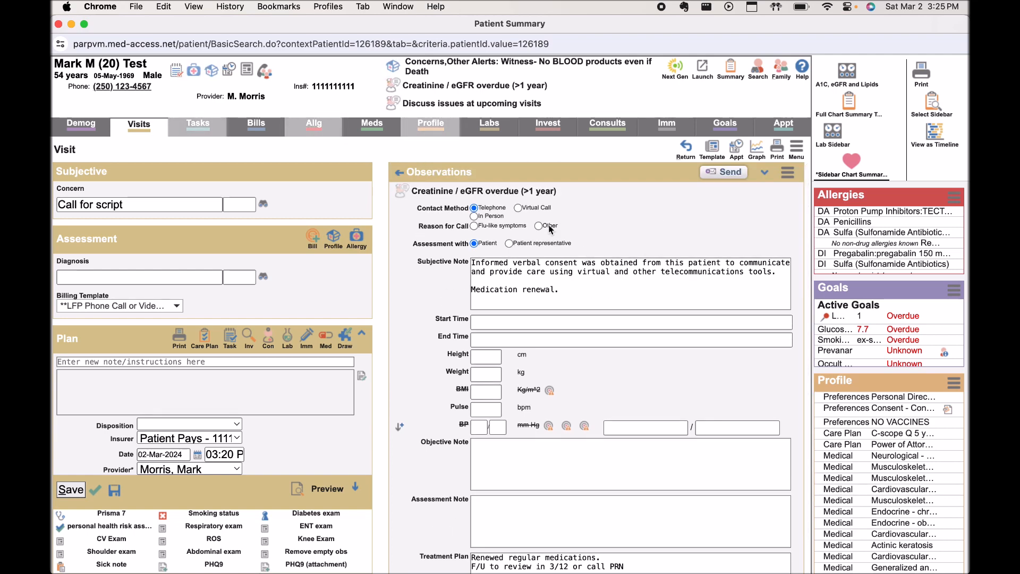
{"action": "mouse_move", "coordinate": [442, 261]}
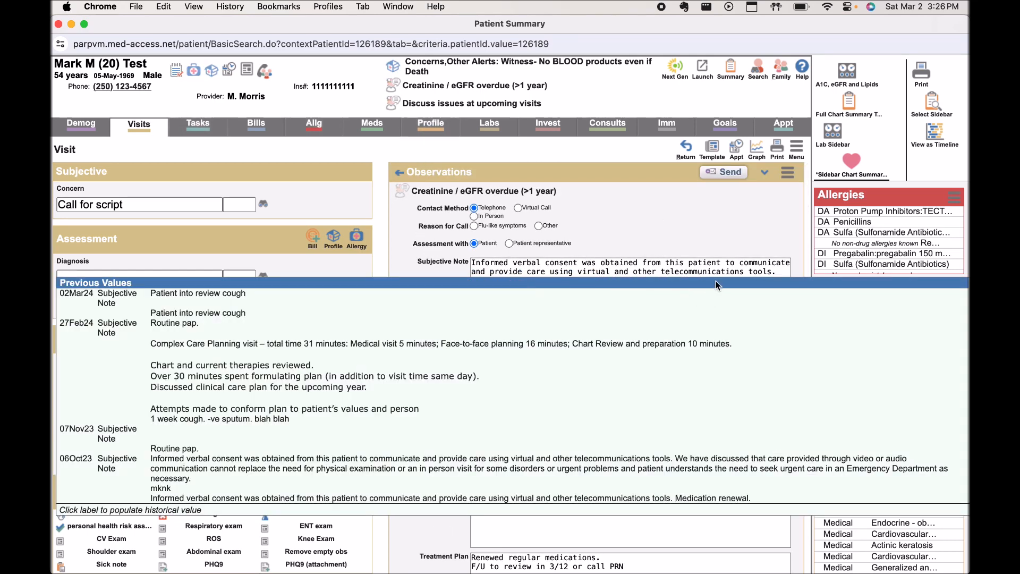
{"action": "scroll", "coordinate": [673, 300], "scroll_direction": "down", "scroll_amount": 2}
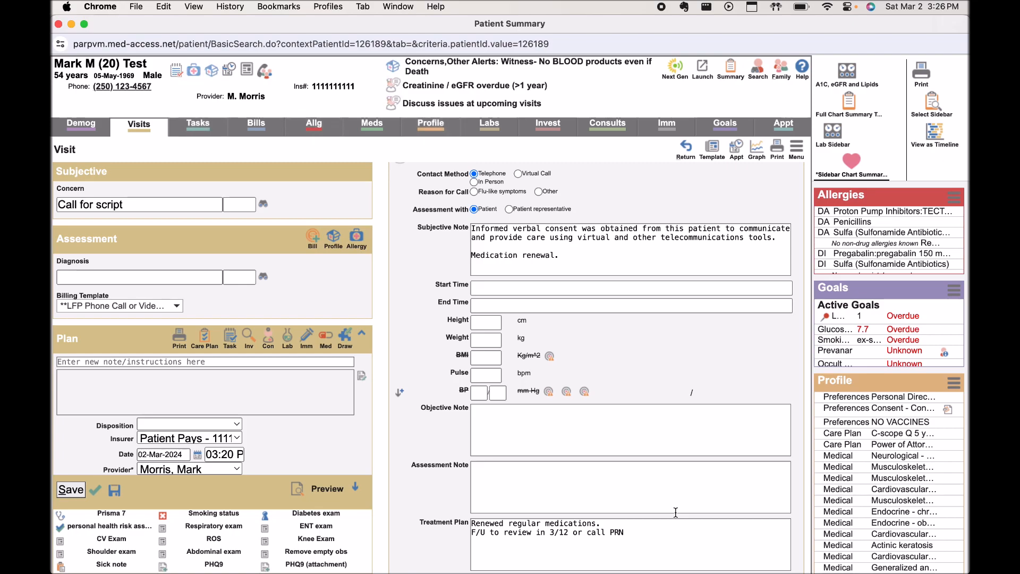
{"action": "key", "text": "ctrl+Up"}
{"action": "left_click", "coordinate": [592, 446]}
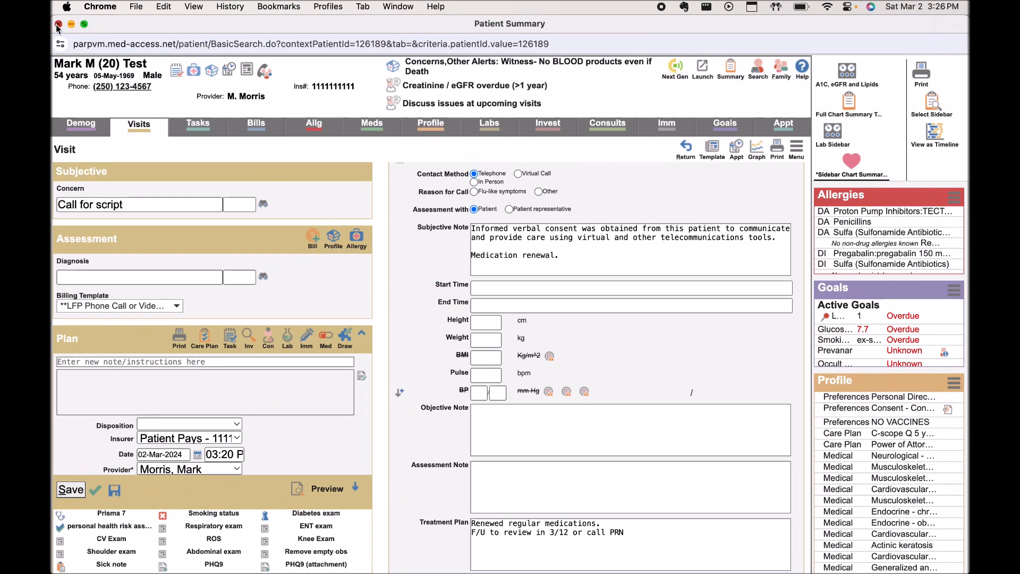